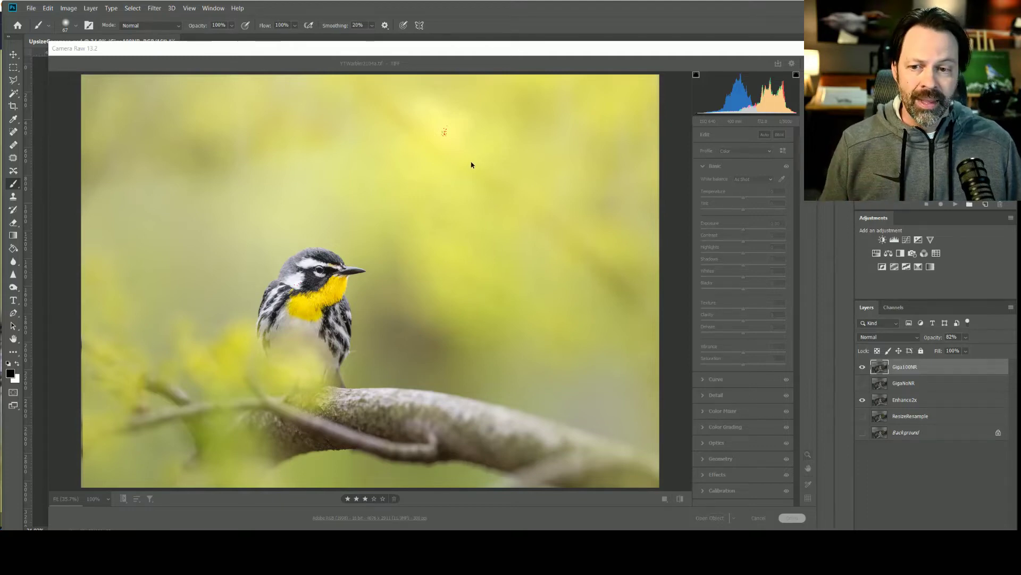
Step: Enhance YTWarbler2104a.tif with Super Resolution in Camera Raw and open the enhanced DNG for editing
{"action": "right_click", "coordinate": [381, 195]}
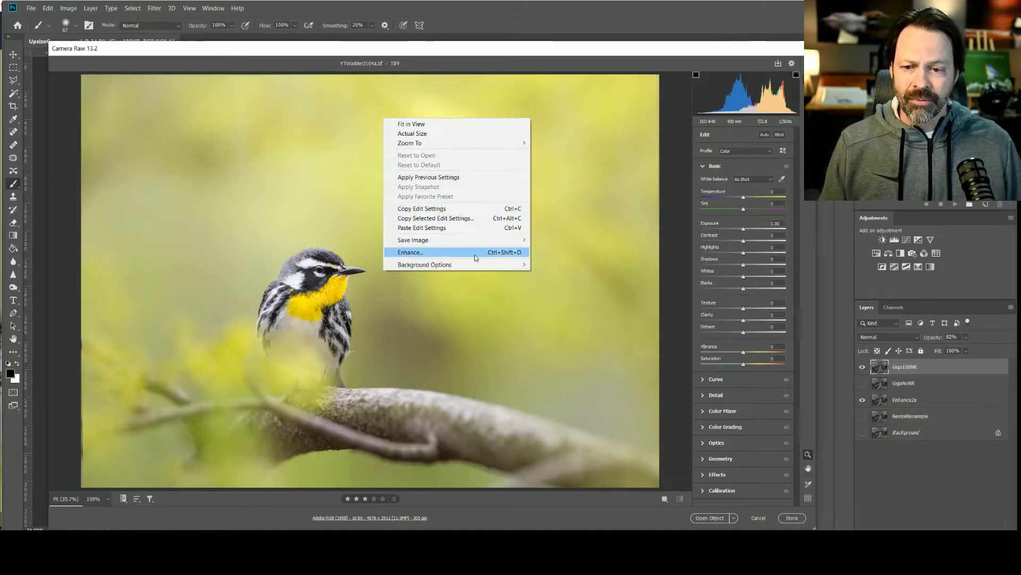
{"action": "left_click", "coordinate": [405, 255]}
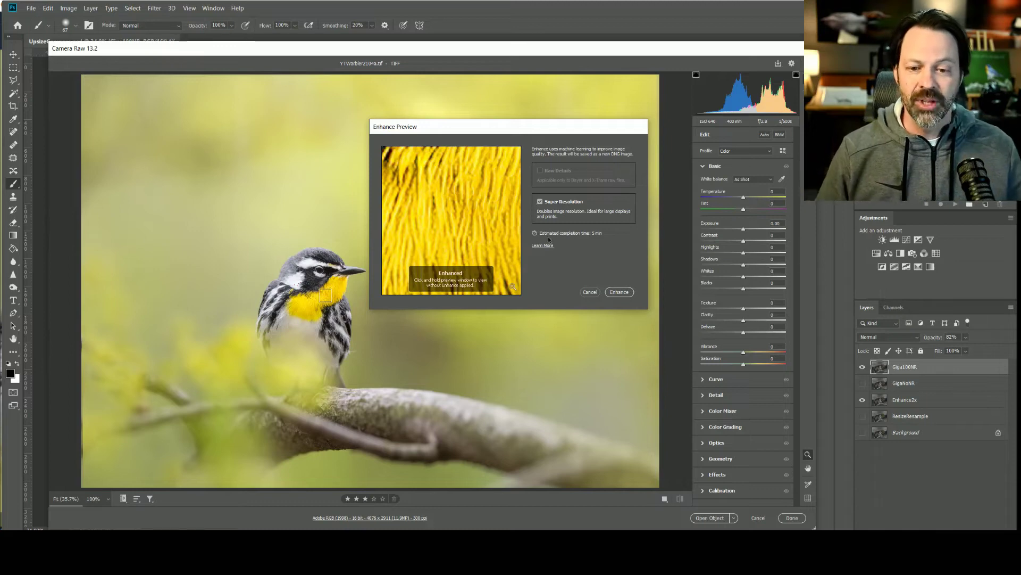
{"action": "left_click", "coordinate": [620, 292]}
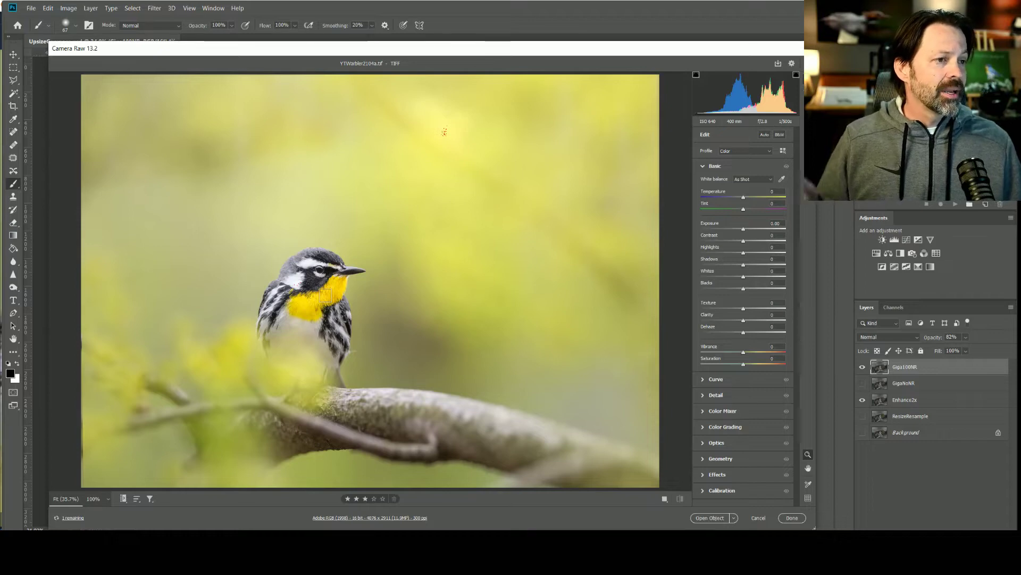
{"action": "key", "text": "Return"}
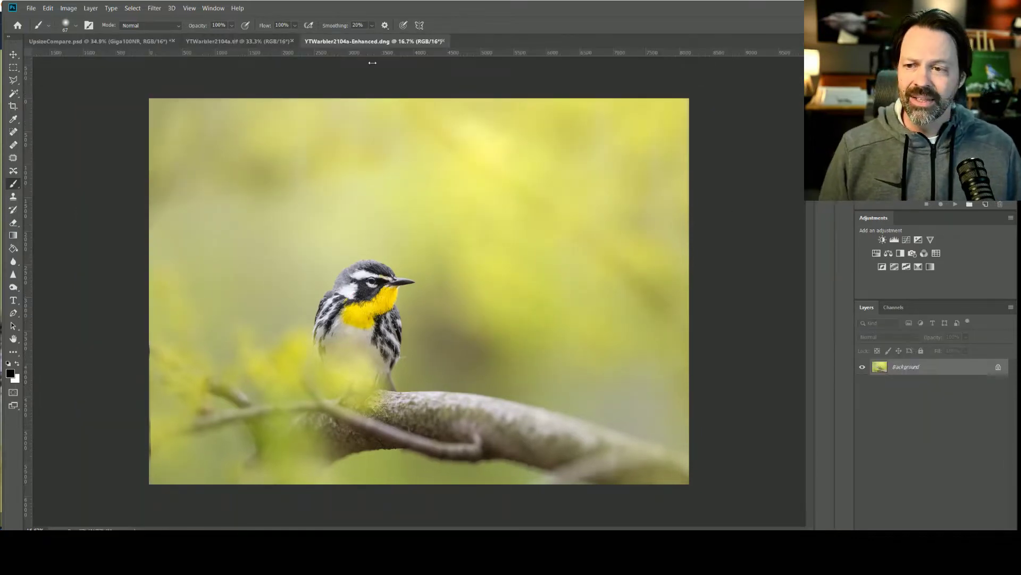
Step: Check the pixel dimensions of the original YTWarbler2104a.tif without resizing it
{"action": "left_click", "coordinate": [269, 42]}
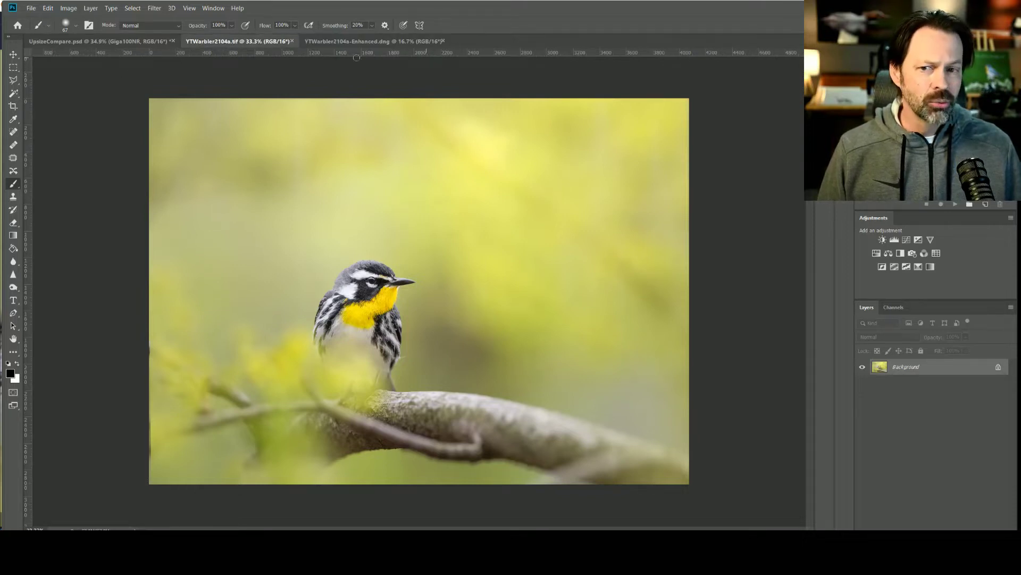
{"action": "left_click", "coordinate": [68, 8]}
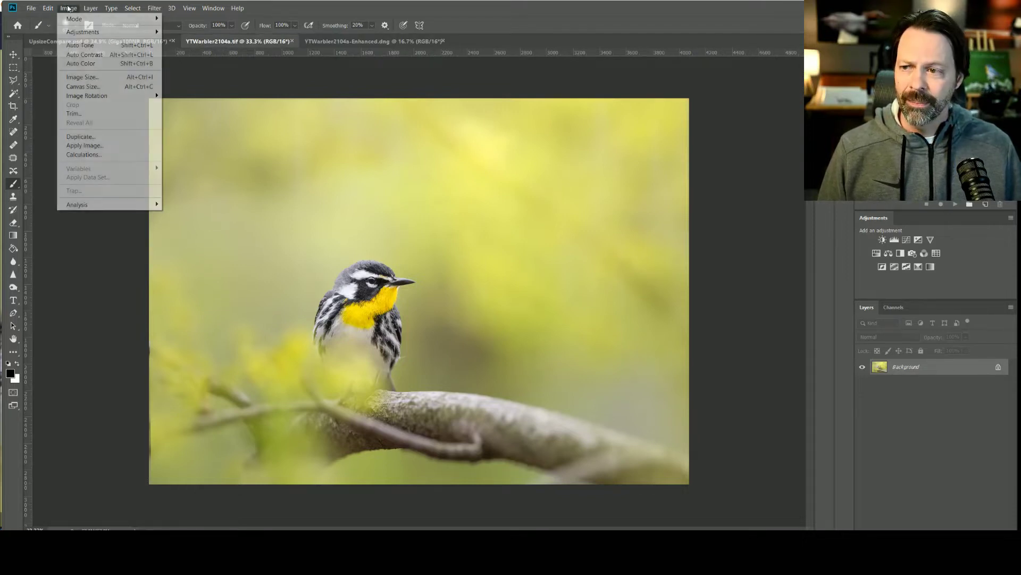
{"action": "left_click", "coordinate": [71, 77]}
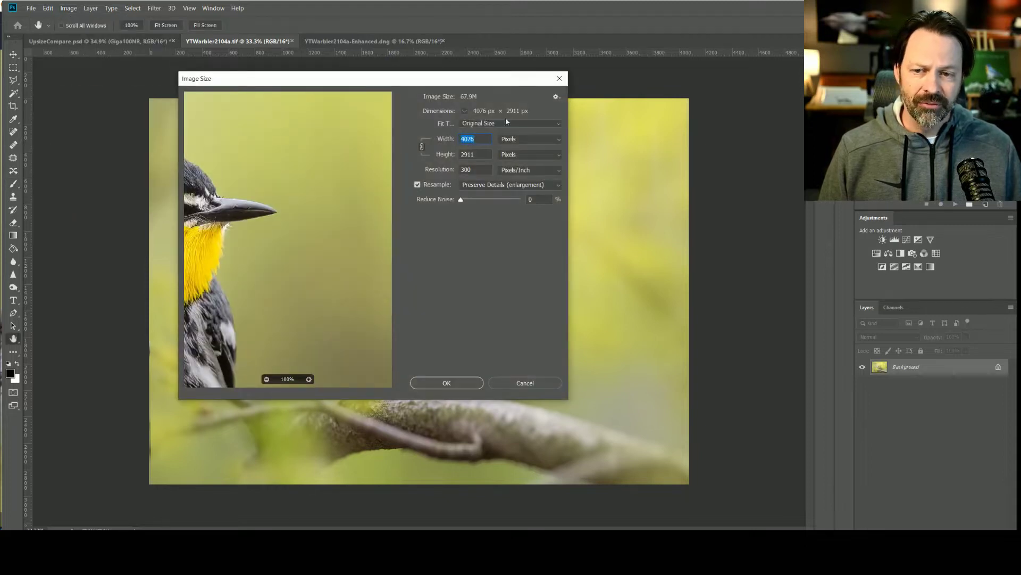
{"action": "left_click", "coordinate": [559, 78]}
Step: Check the pixel dimensions of YTWarbler2104a-Enhanced.dng without resizing it
{"action": "left_click", "coordinate": [367, 41]}
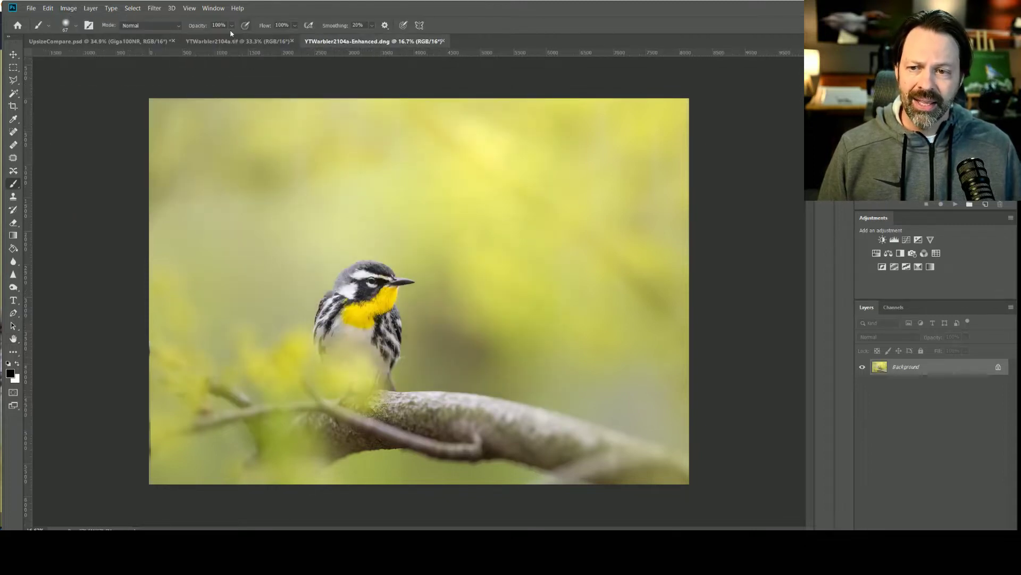
{"action": "left_click", "coordinate": [68, 8]}
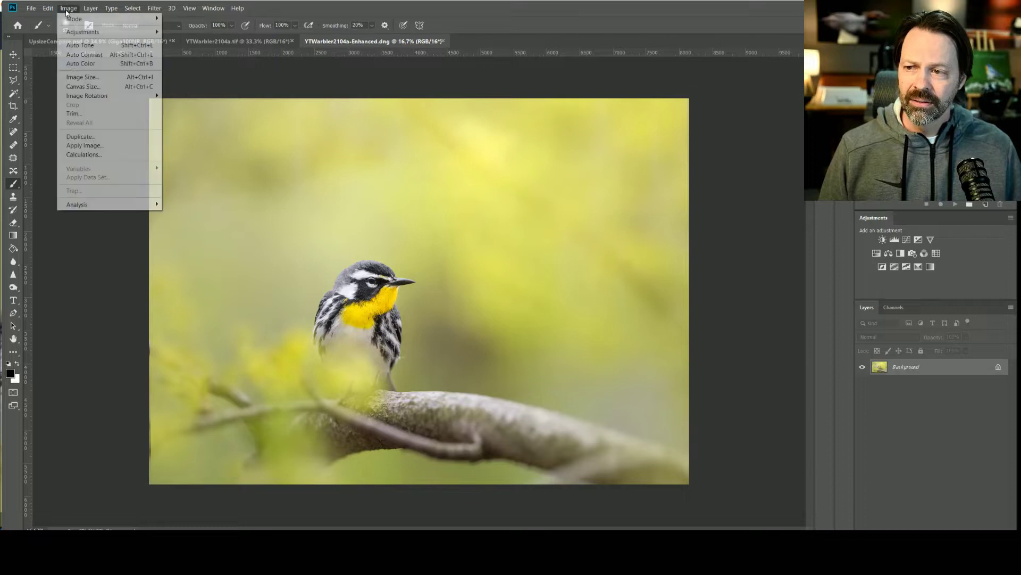
{"action": "left_click", "coordinate": [69, 78]}
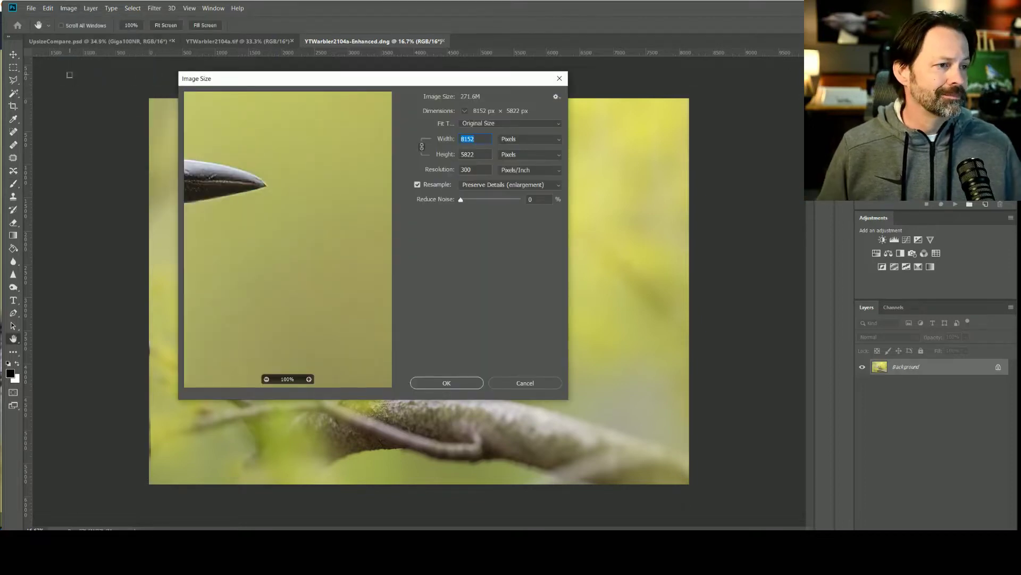
{"action": "left_click", "coordinate": [559, 78]}
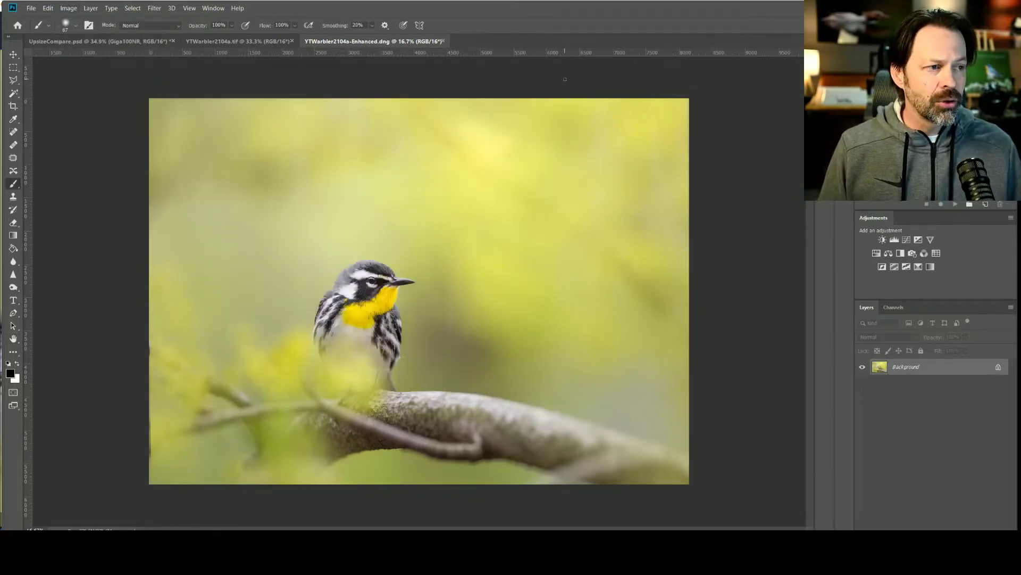
Step: Review the original TIFF's image size again to compare it with the enhanced version
{"action": "left_click", "coordinate": [240, 41]}
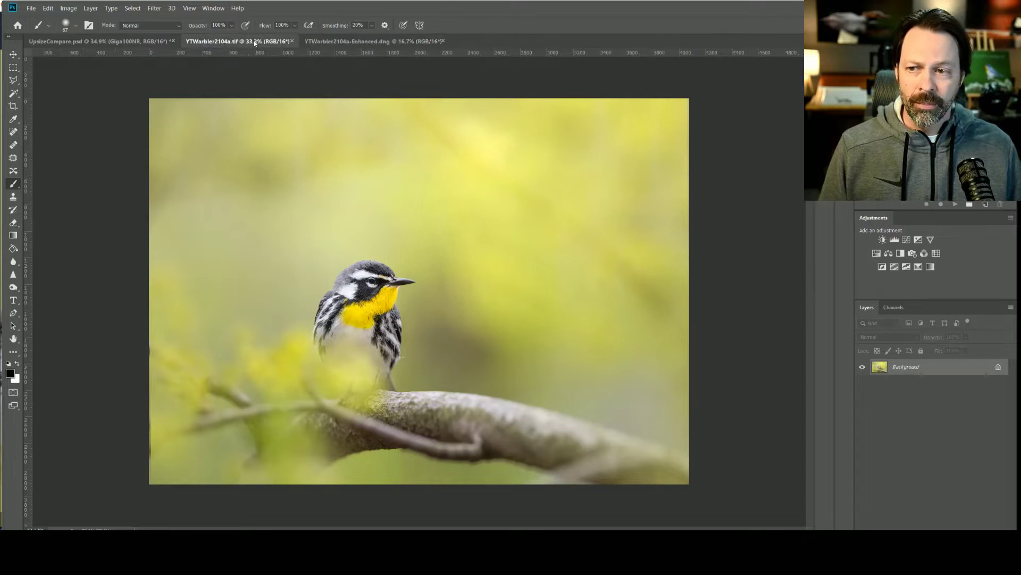
{"action": "left_click", "coordinate": [68, 9]}
{"action": "left_click", "coordinate": [82, 77]}
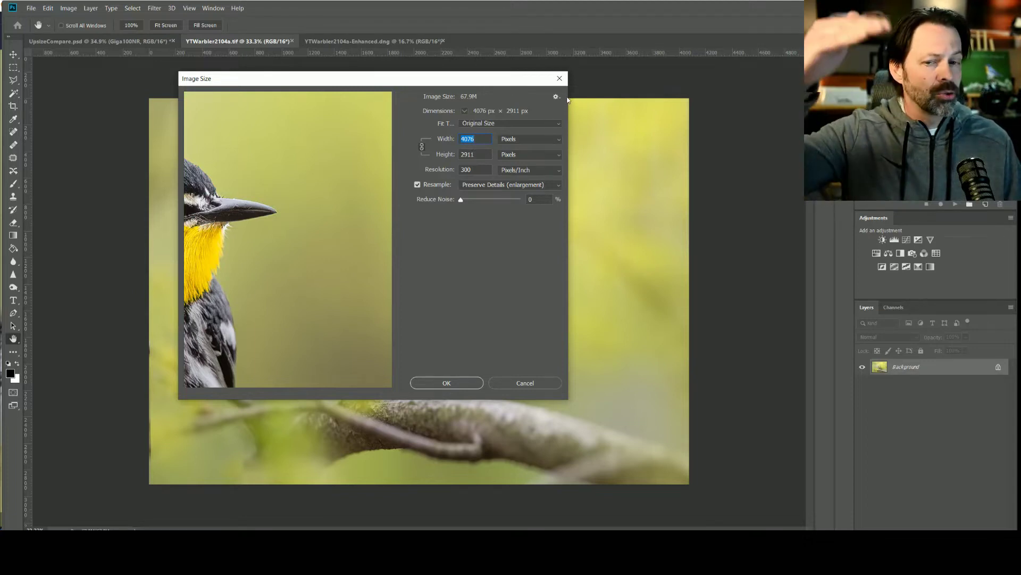
{"action": "left_click", "coordinate": [560, 80]}
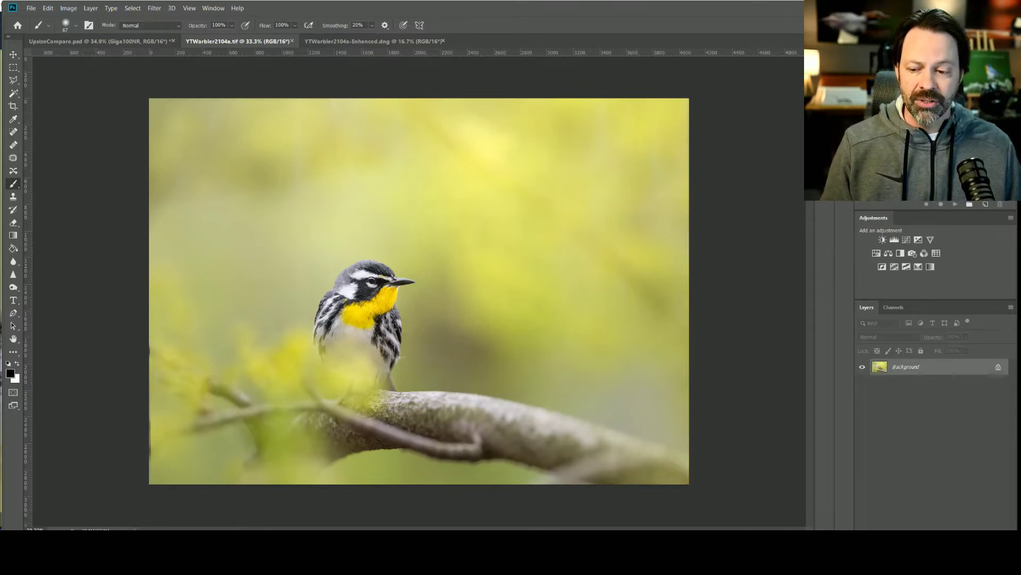
Step: Switch to Topaz Gigapixel AI and update the 2x upscale preview of the bird using the Standard AI model
{"action": "key", "text": "alt+Tab"}
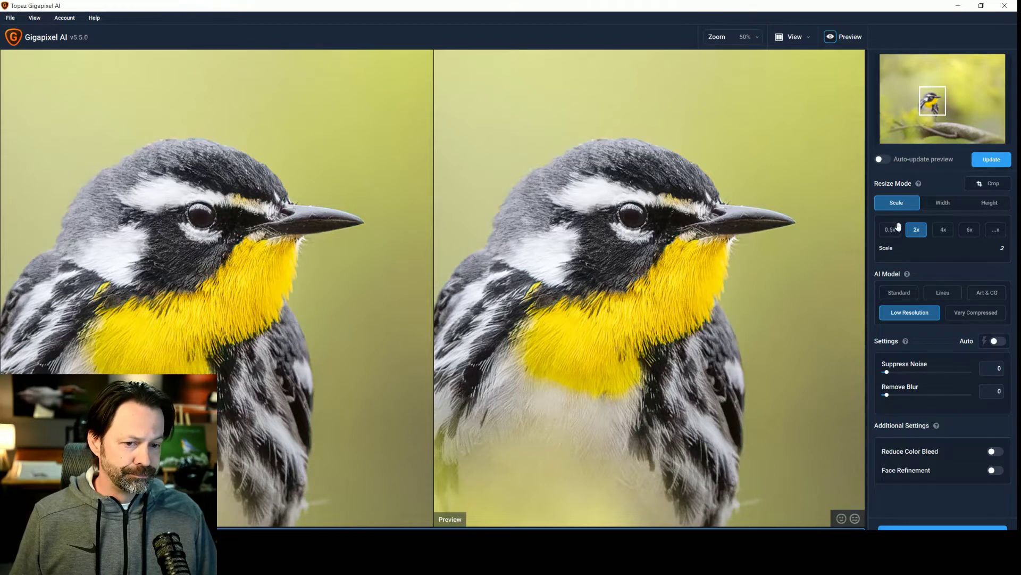
{"action": "left_click_drag", "start_coordinate": [857, 186], "coordinate": [884, 207]}
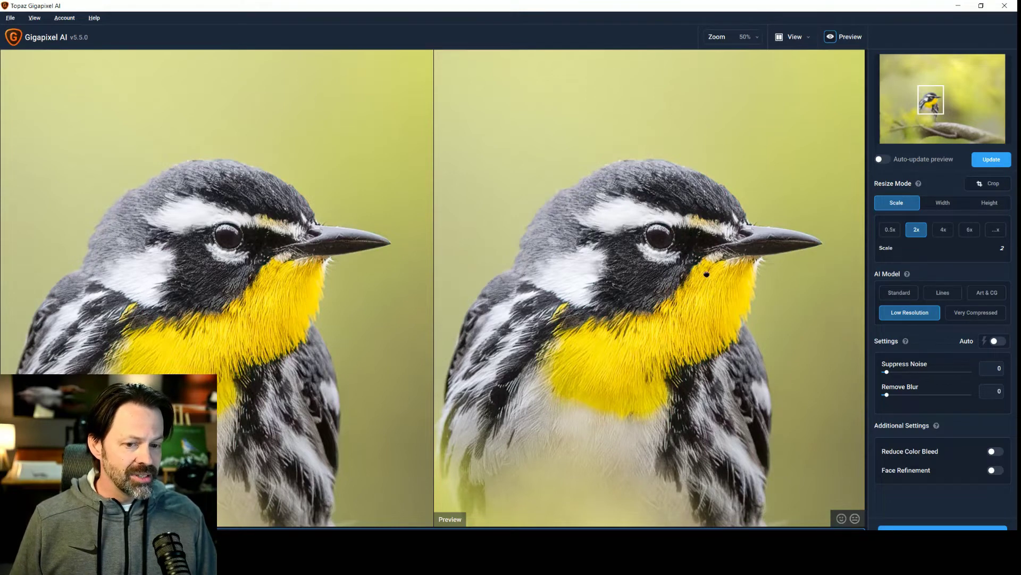
{"action": "left_click_drag", "start_coordinate": [706, 274], "coordinate": [707, 221]}
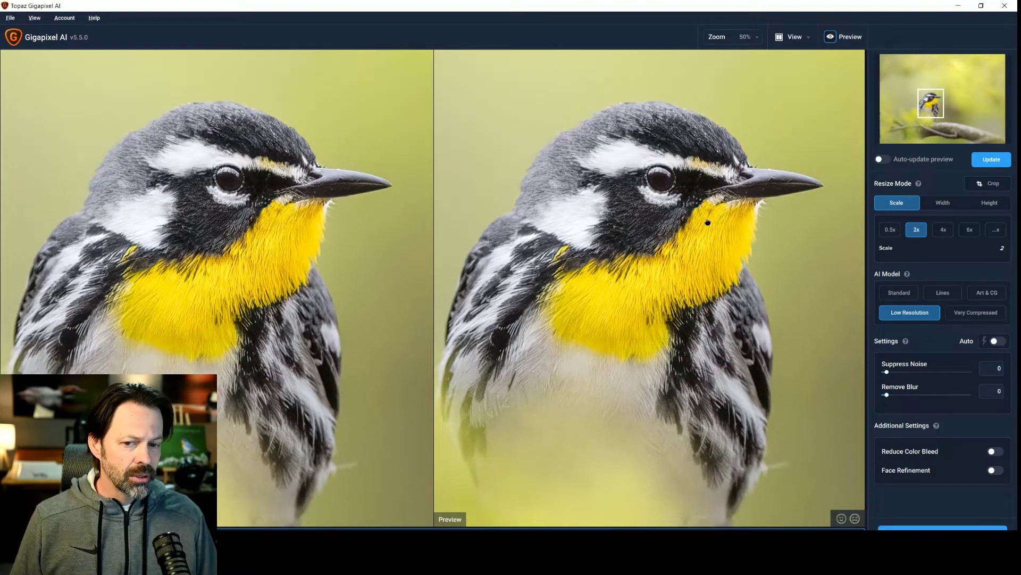
{"action": "left_click", "coordinate": [899, 295]}
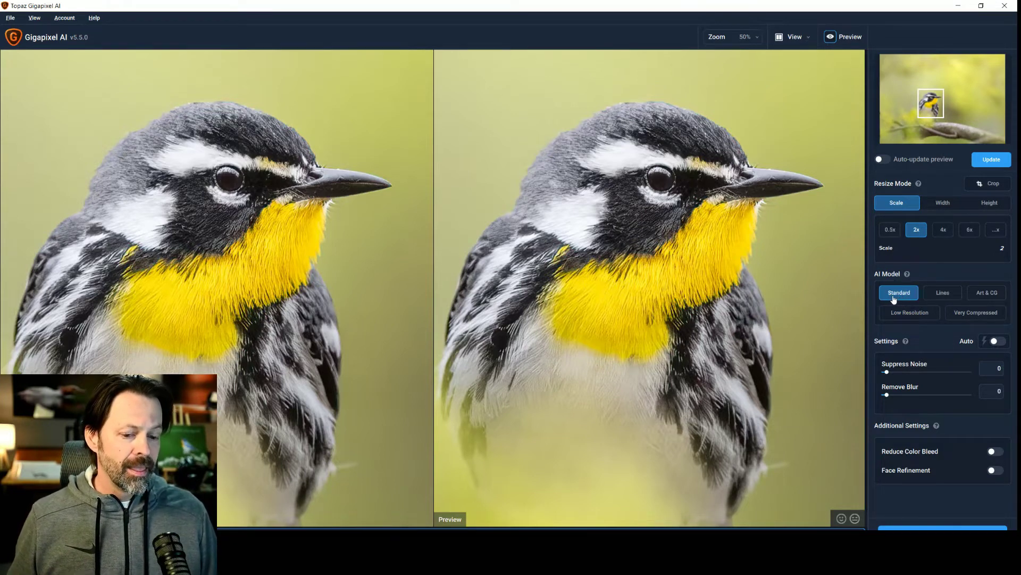
{"action": "left_click", "coordinate": [988, 165]}
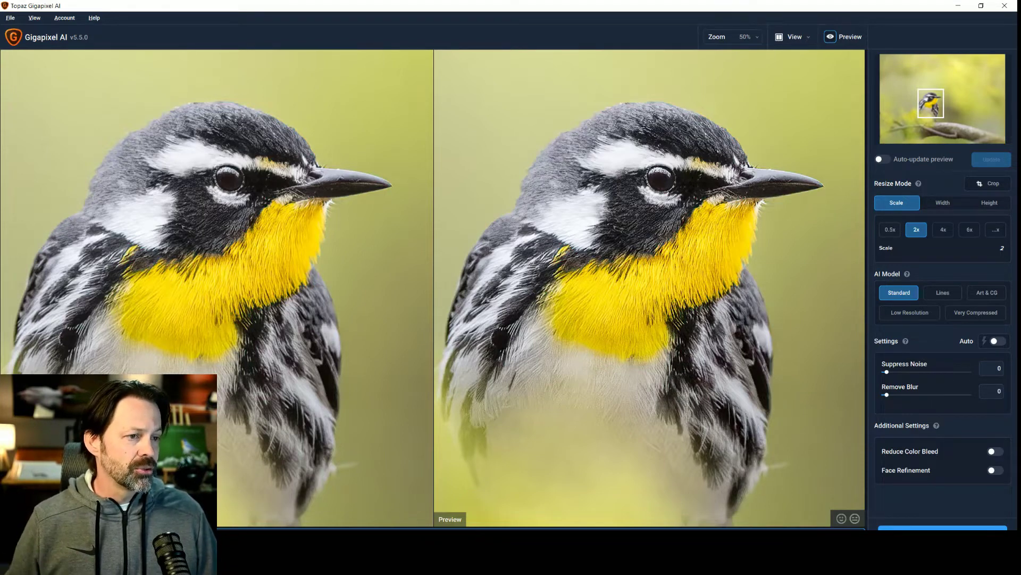
Step: Switch to Photoshop and hide Layer 1 in YTWarbler2104a-Enhanced.dng to inspect the bird's head on the Background layer up close
{"action": "key", "text": "alt+Tab"}
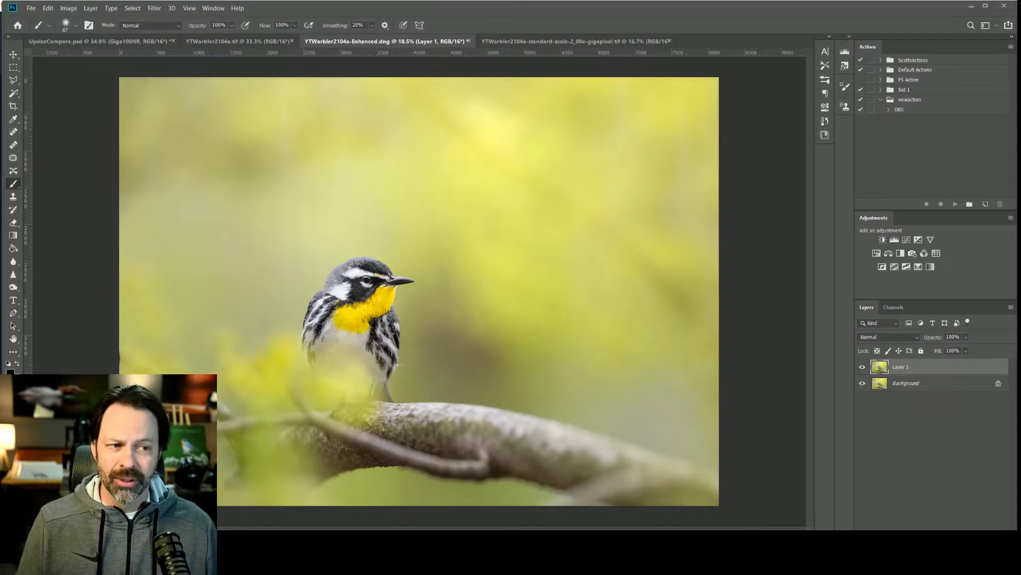
{"action": "left_click", "coordinate": [862, 366]}
{"action": "scroll", "coordinate": [393, 295], "scroll_direction": "up", "scroll_amount": 8}
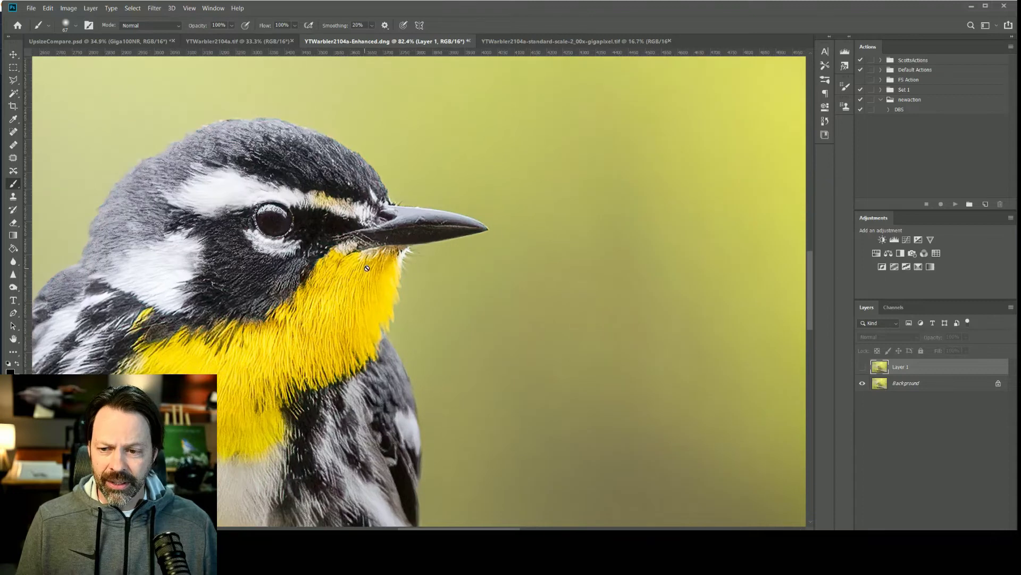
{"action": "left_click_drag", "start_coordinate": [367, 268], "coordinate": [613, 302]}
{"action": "scroll", "coordinate": [580, 287], "scroll_direction": "up", "scroll_amount": 3}
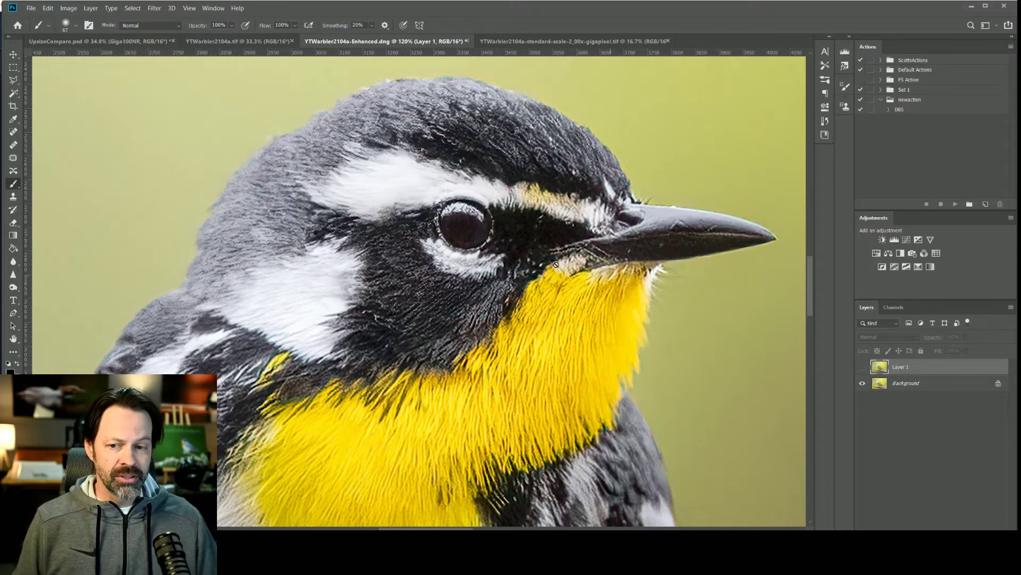
{"action": "left_click", "coordinate": [861, 368]}
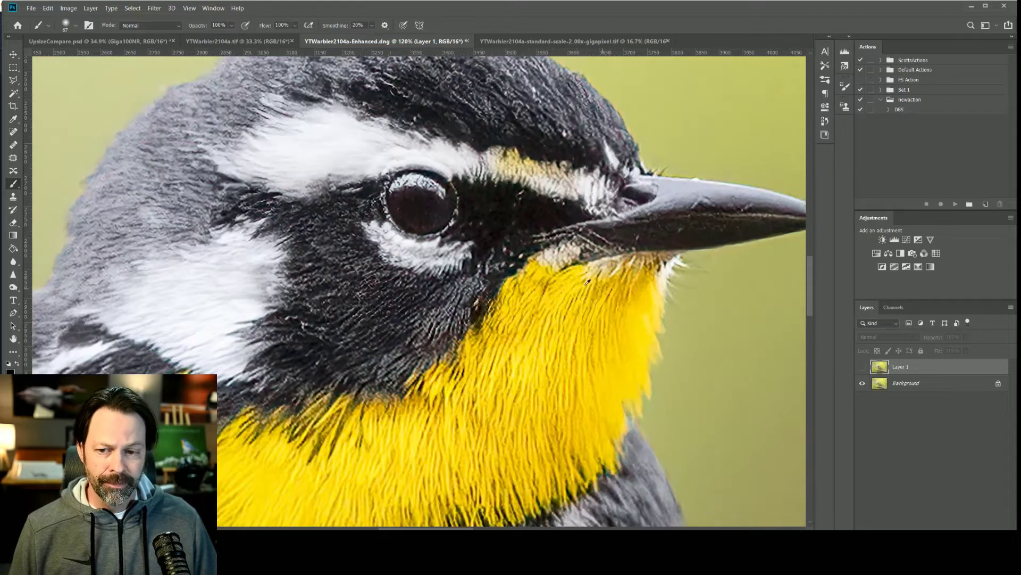
{"action": "scroll", "coordinate": [460, 339], "scroll_direction": "up", "scroll_amount": 2}
{"action": "scroll", "coordinate": [460, 340], "scroll_direction": "up", "scroll_amount": 2}
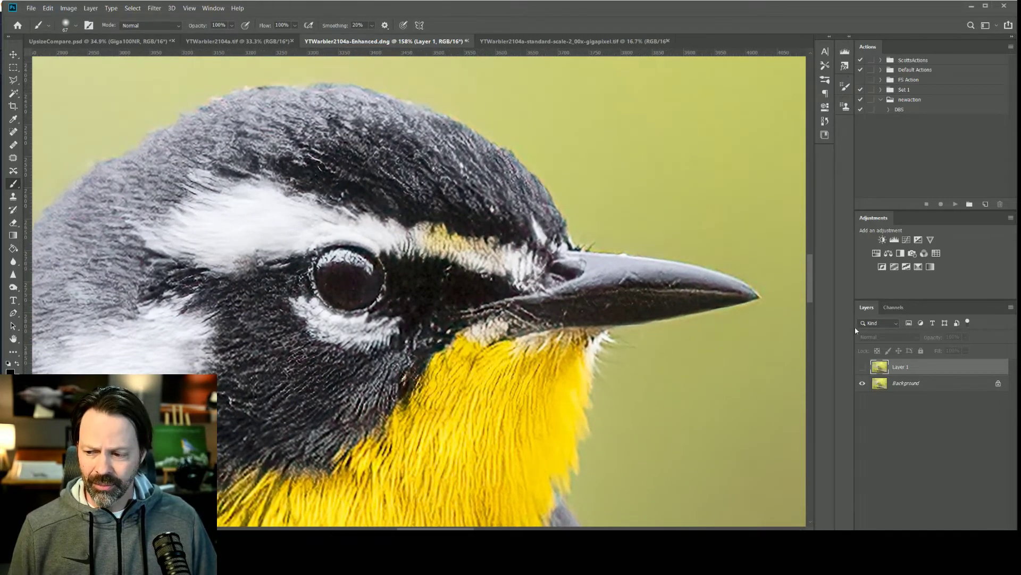
Step: Toggle Layer 1's visibility repeatedly to compare it with the Background layer around the bird's eye and beak, leaving it shown
{"action": "left_click", "coordinate": [862, 368]}
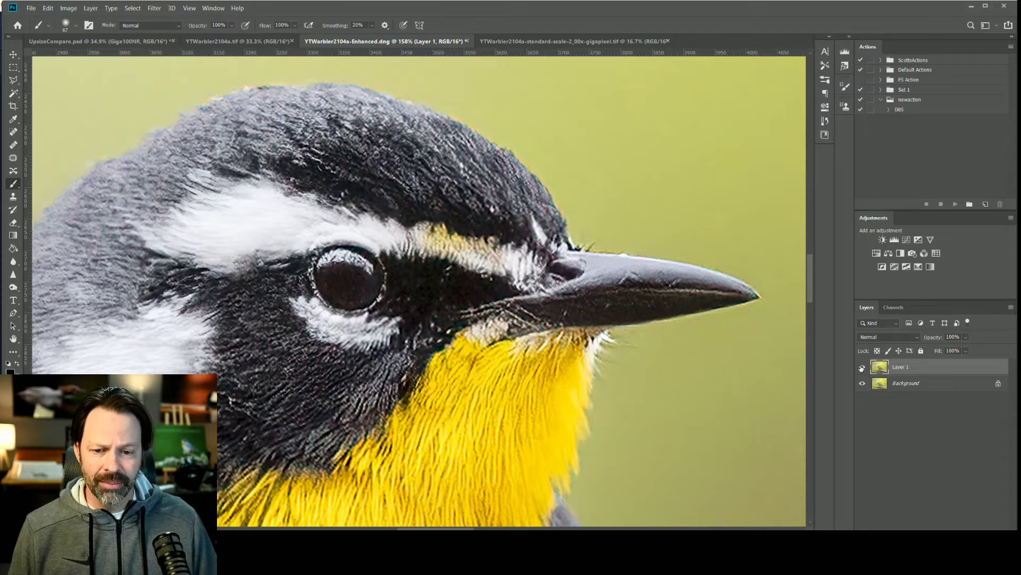
{"action": "left_click", "coordinate": [862, 369]}
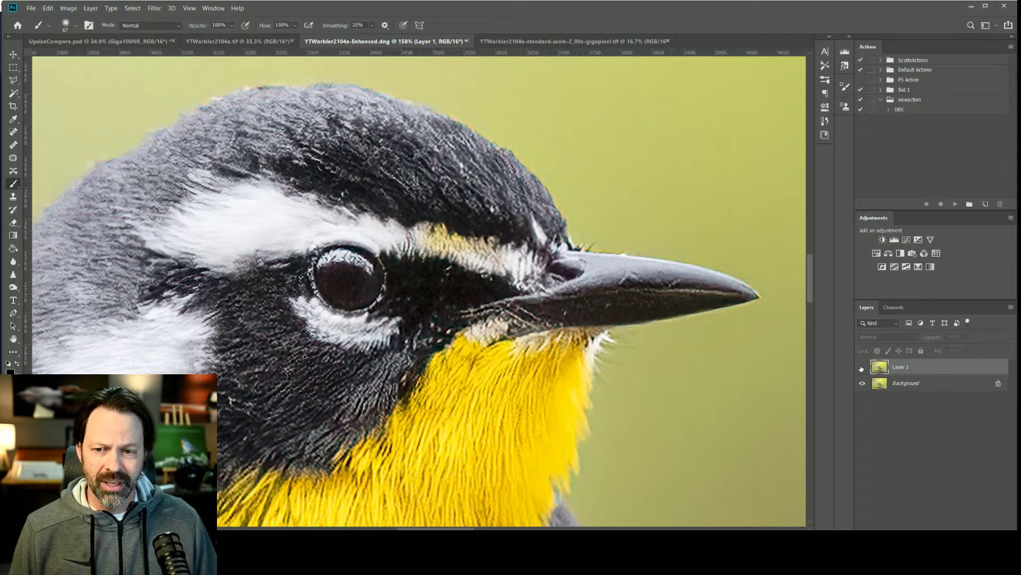
{"action": "left_click", "coordinate": [862, 368]}
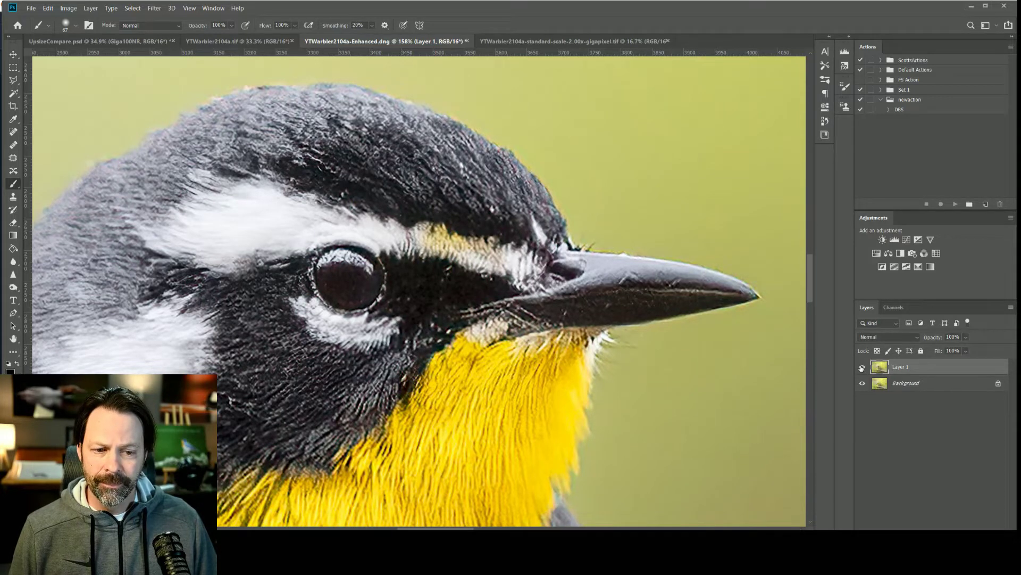
{"action": "left_click", "coordinate": [862, 368]}
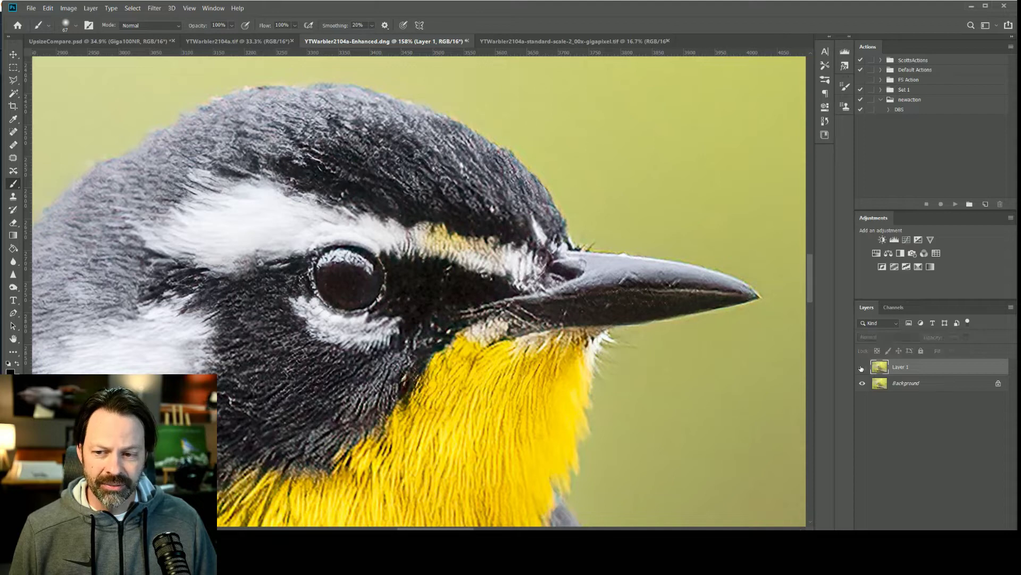
{"action": "left_click", "coordinate": [862, 368]}
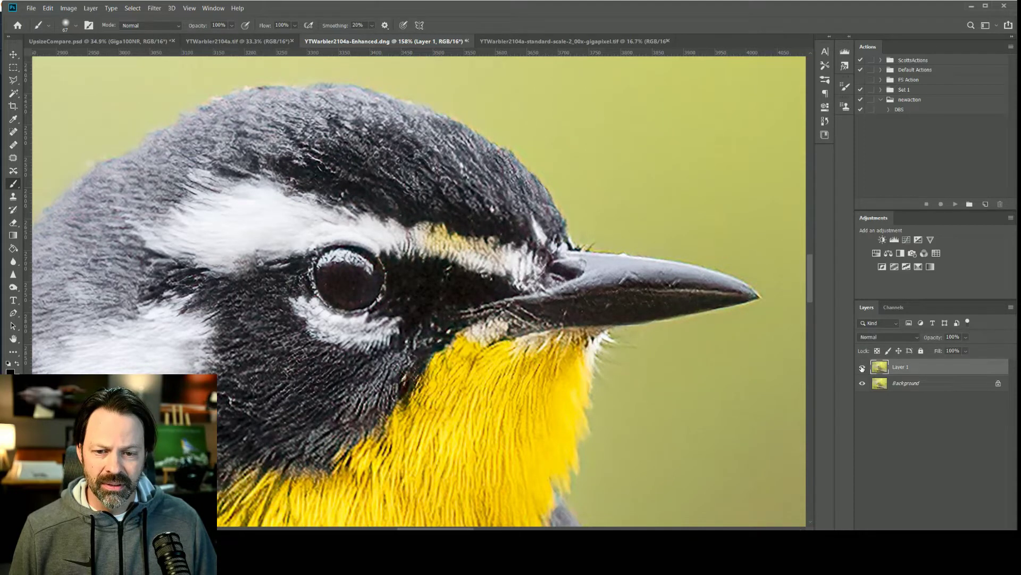
{"action": "left_click", "coordinate": [861, 368]}
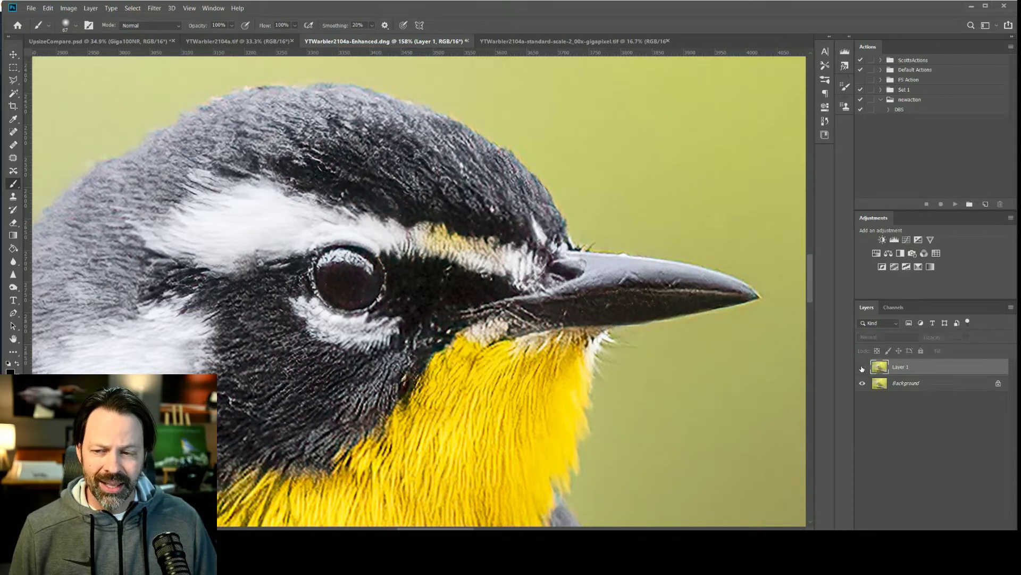
{"action": "left_click", "coordinate": [863, 368]}
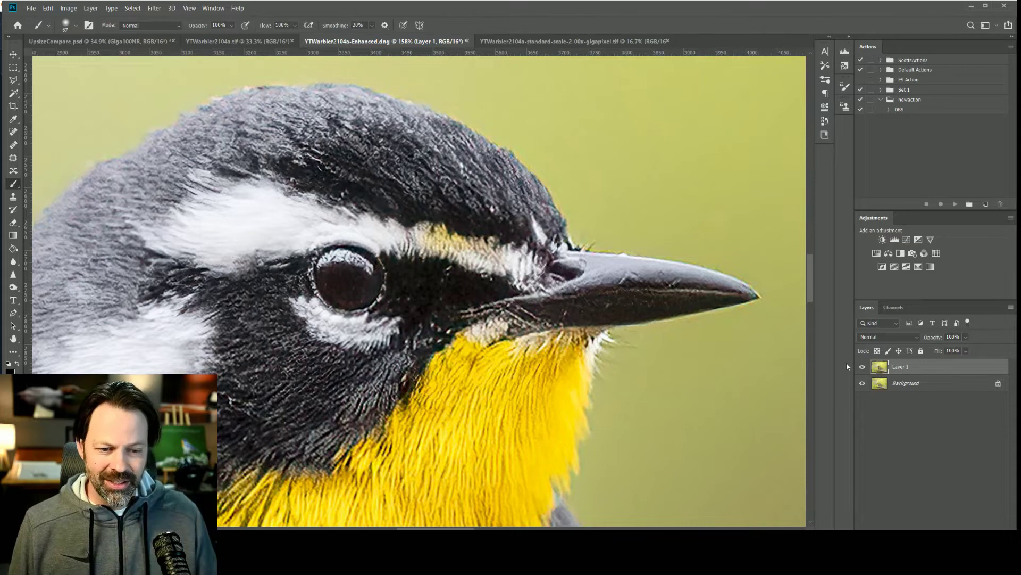
Step: Compare Layer 1 with the Background layer on the bird's yellow throat feathers by switching Layer 1 off and on
{"action": "left_click_drag", "start_coordinate": [474, 310], "coordinate": [655, 164]}
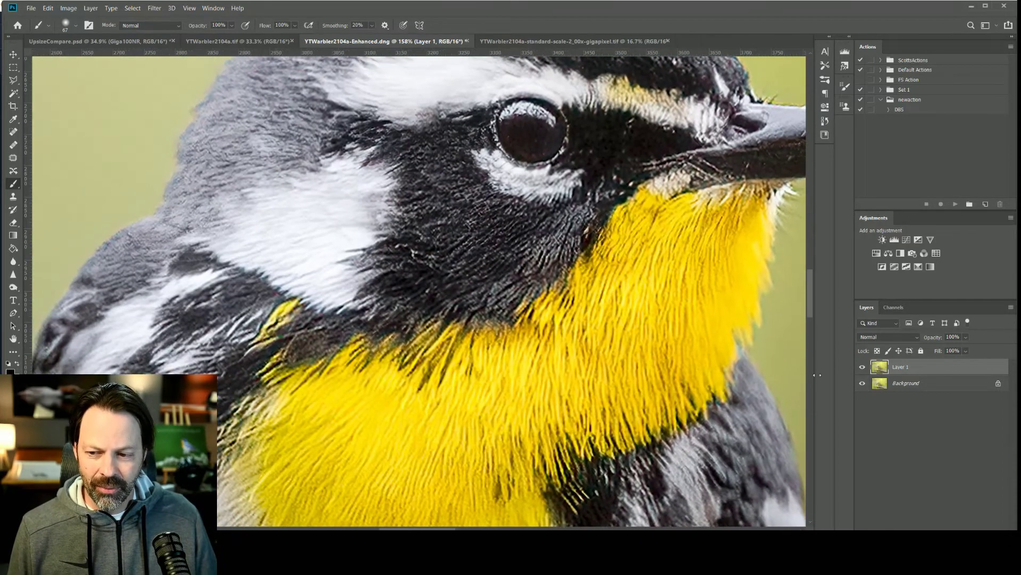
{"action": "left_click", "coordinate": [863, 367]}
{"action": "left_click", "coordinate": [863, 367]}
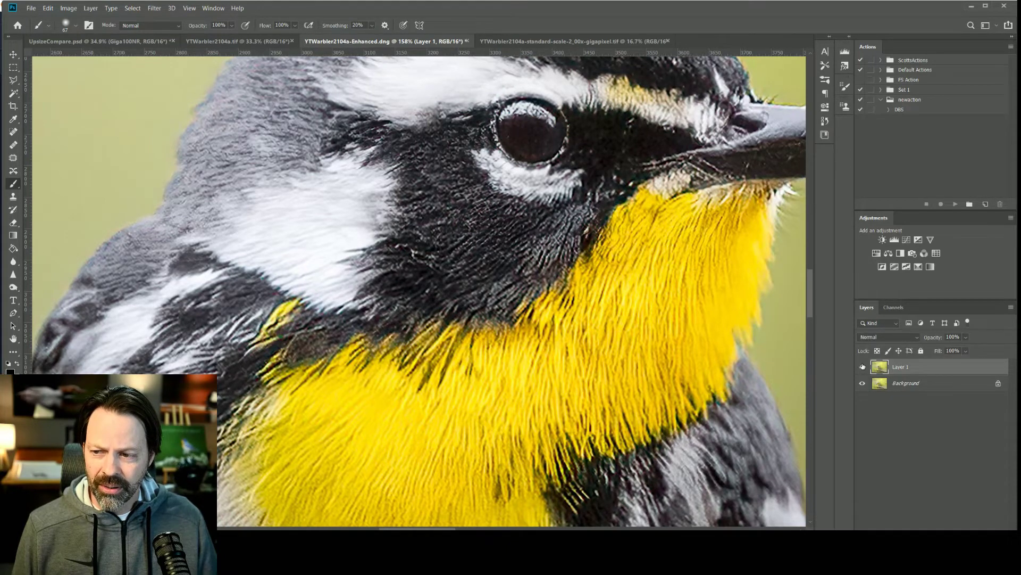
{"action": "left_click", "coordinate": [863, 367]}
{"action": "left_click", "coordinate": [862, 366]}
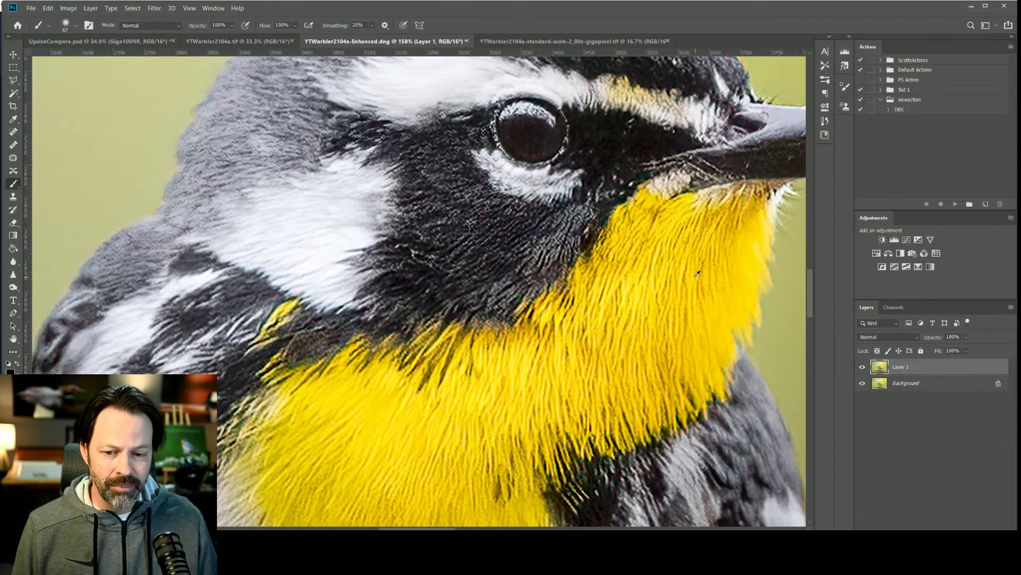
{"action": "scroll", "coordinate": [697, 273], "scroll_direction": "down", "scroll_amount": 3}
{"action": "scroll", "coordinate": [399, 100], "scroll_direction": "up", "scroll_amount": 2}
Step: Bring up YTWarbler2104a.tif and examine the feather detail around the bird's eye, beak and cheek up close
{"action": "left_click", "coordinate": [238, 41]}
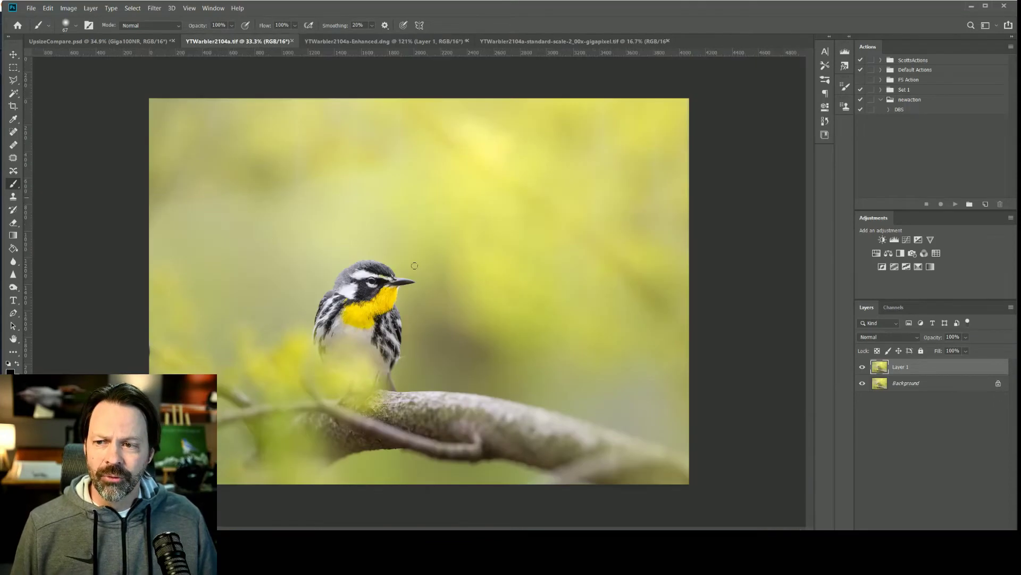
{"action": "scroll", "coordinate": [361, 282], "scroll_direction": "up", "scroll_amount": 10}
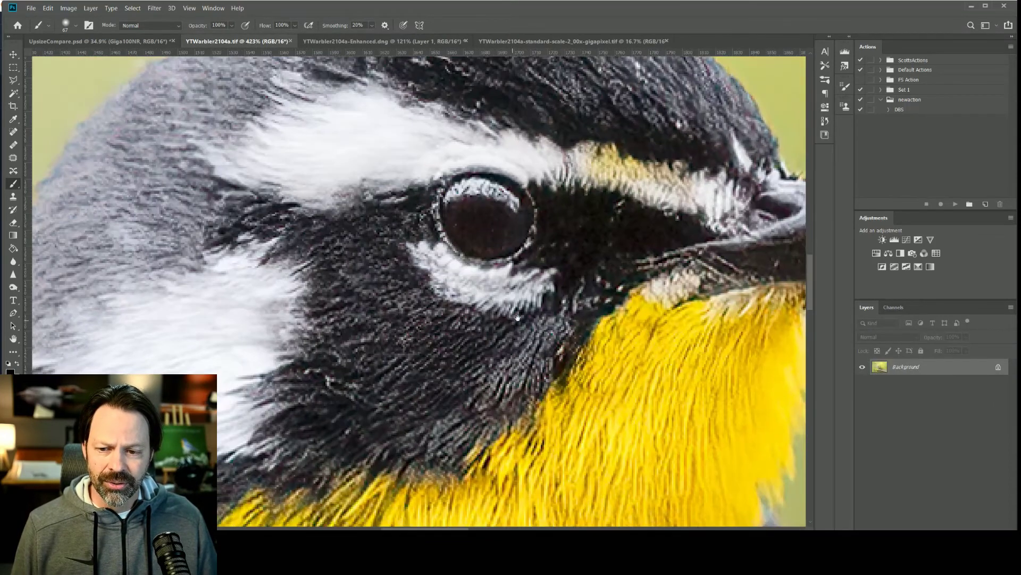
{"action": "scroll", "coordinate": [518, 318], "scroll_direction": "down", "scroll_amount": 5}
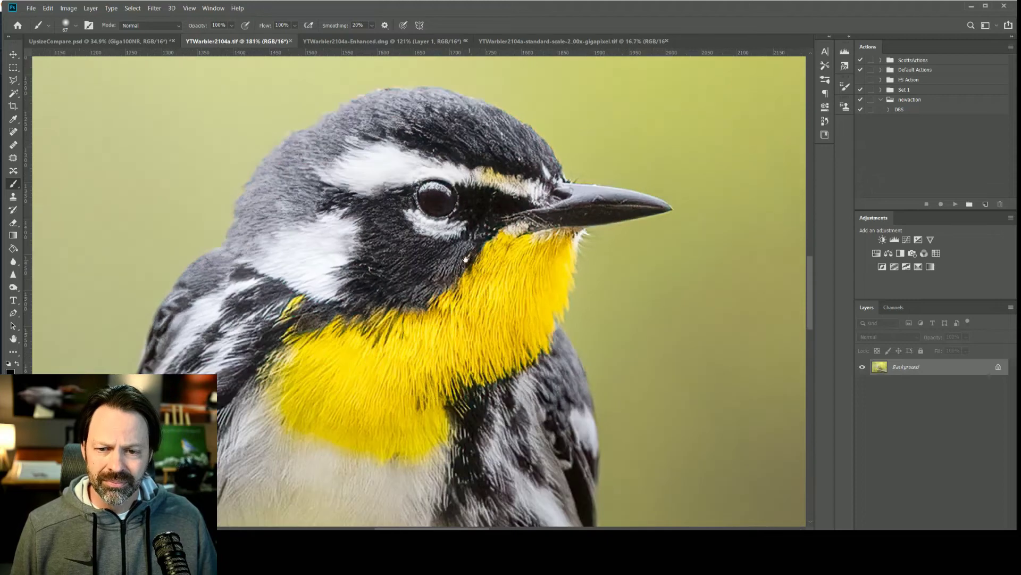
{"action": "scroll", "coordinate": [466, 260], "scroll_direction": "up", "scroll_amount": 3}
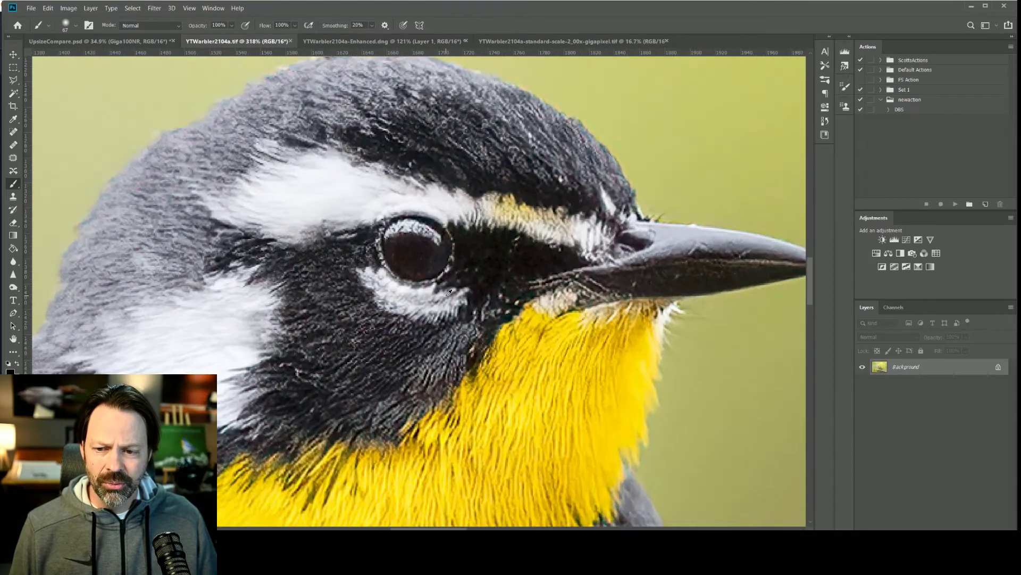
{"action": "scroll", "coordinate": [449, 292], "scroll_direction": "up", "scroll_amount": 1}
{"action": "left_click_drag", "start_coordinate": [448, 291], "coordinate": [495, 410]}
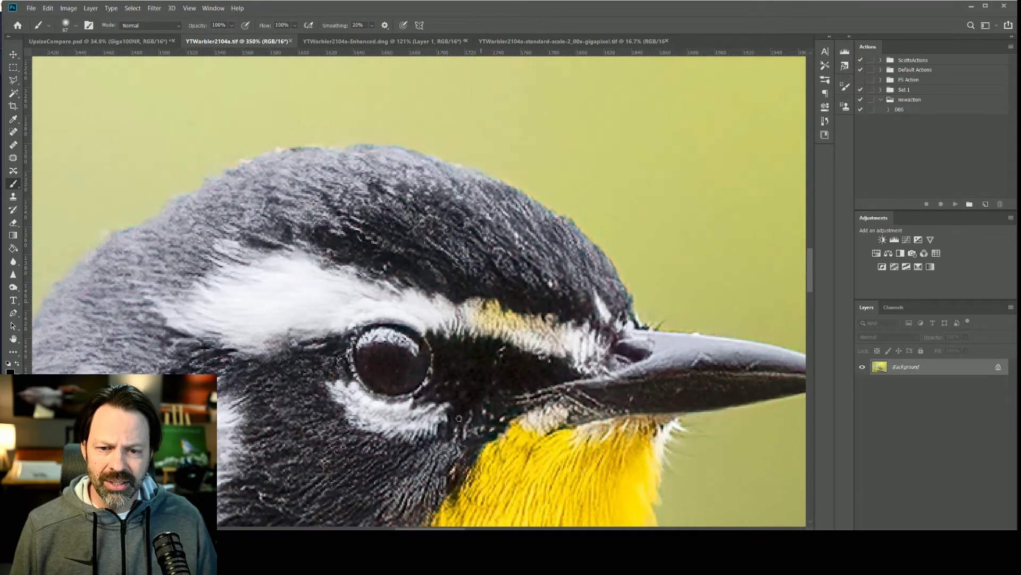
{"action": "scroll", "coordinate": [473, 374], "scroll_direction": "up", "scroll_amount": 1}
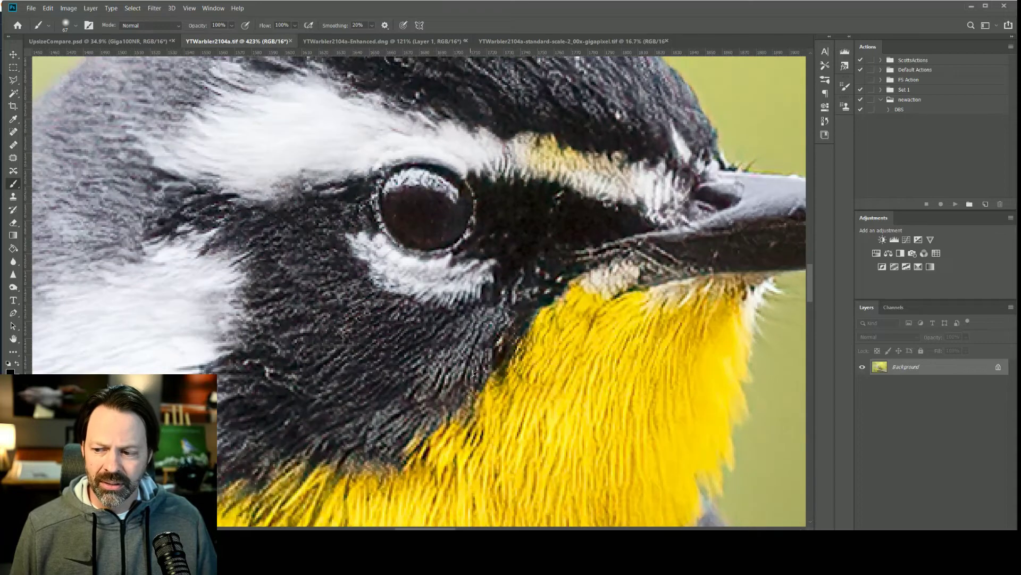
{"action": "scroll", "coordinate": [473, 374], "scroll_direction": "down", "scroll_amount": 1}
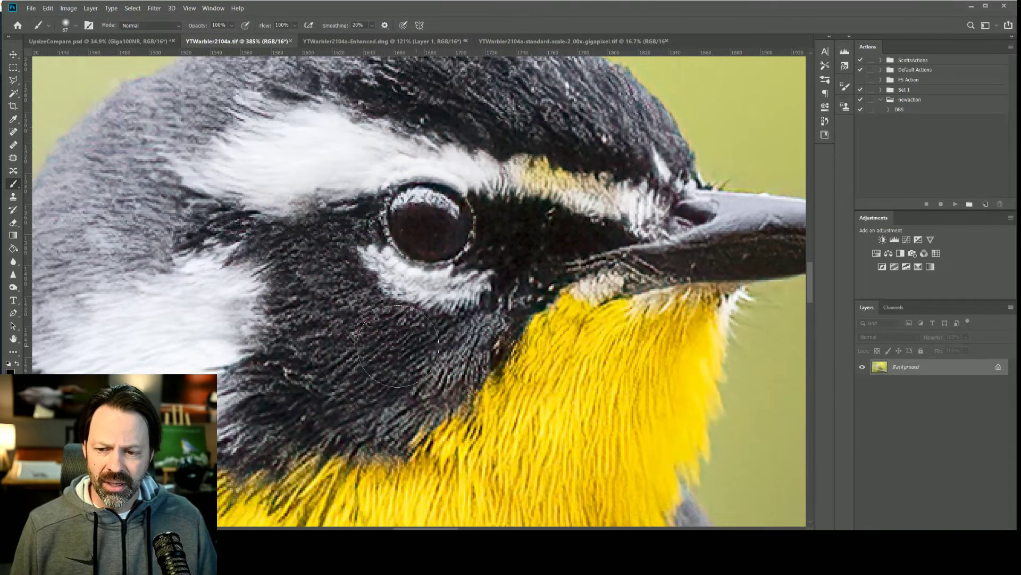
Step: Compare YTWarbler2104a-Enhanced.dng with YTWarbler2104a.tif around the bird's eye, and bring up the Gigapixel TIF
{"action": "left_click", "coordinate": [382, 41]}
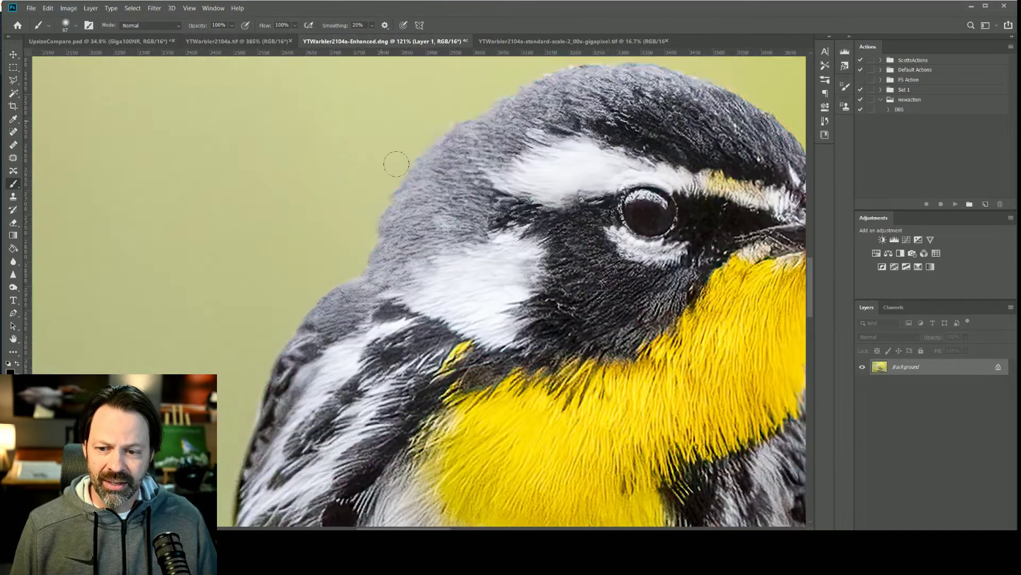
{"action": "scroll", "coordinate": [506, 301], "scroll_direction": "up", "scroll_amount": 2}
{"action": "left_click_drag", "start_coordinate": [583, 317], "coordinate": [315, 341]}
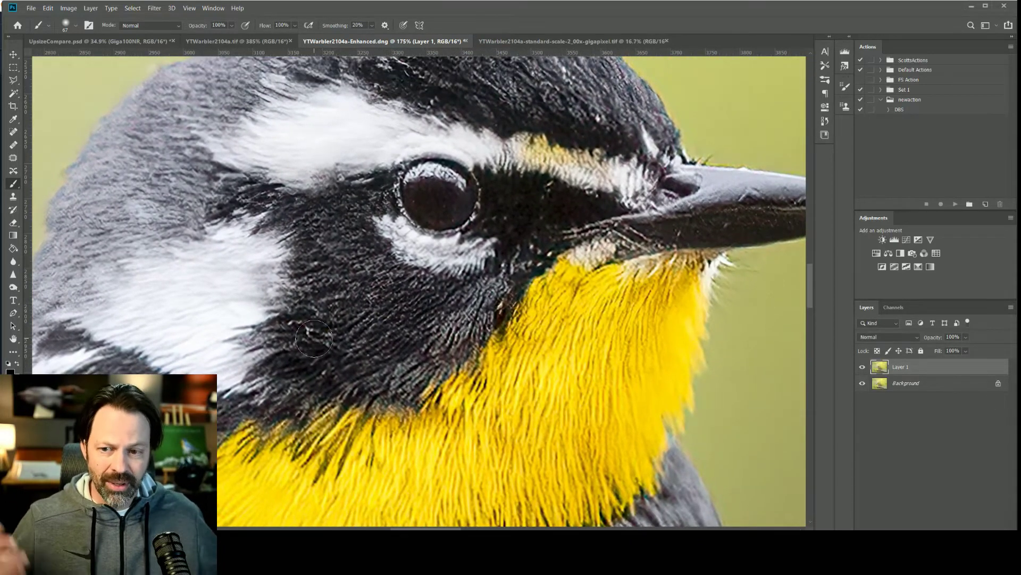
{"action": "left_click", "coordinate": [233, 42]}
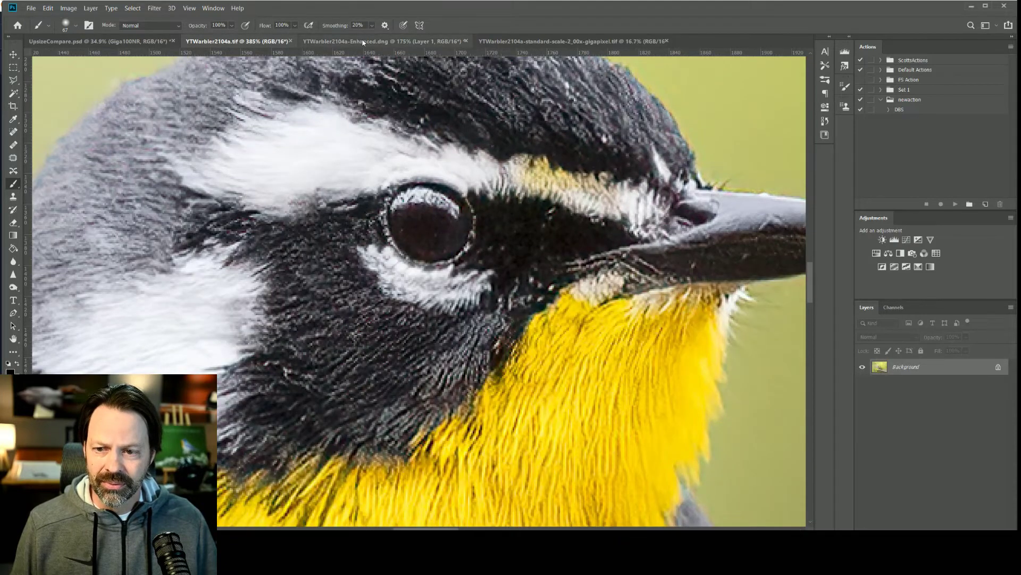
{"action": "left_click", "coordinate": [363, 43]}
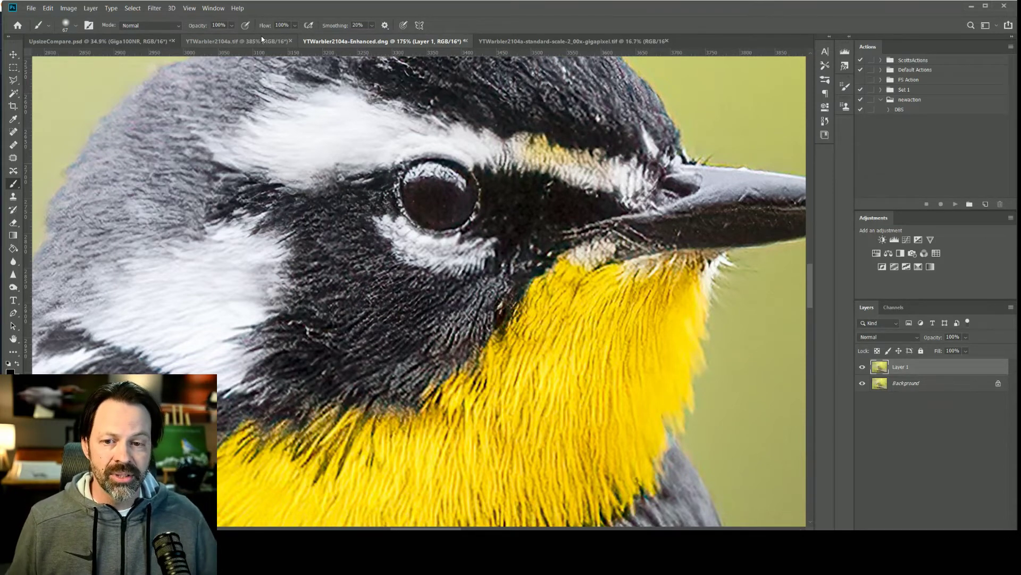
{"action": "left_click", "coordinate": [510, 41]}
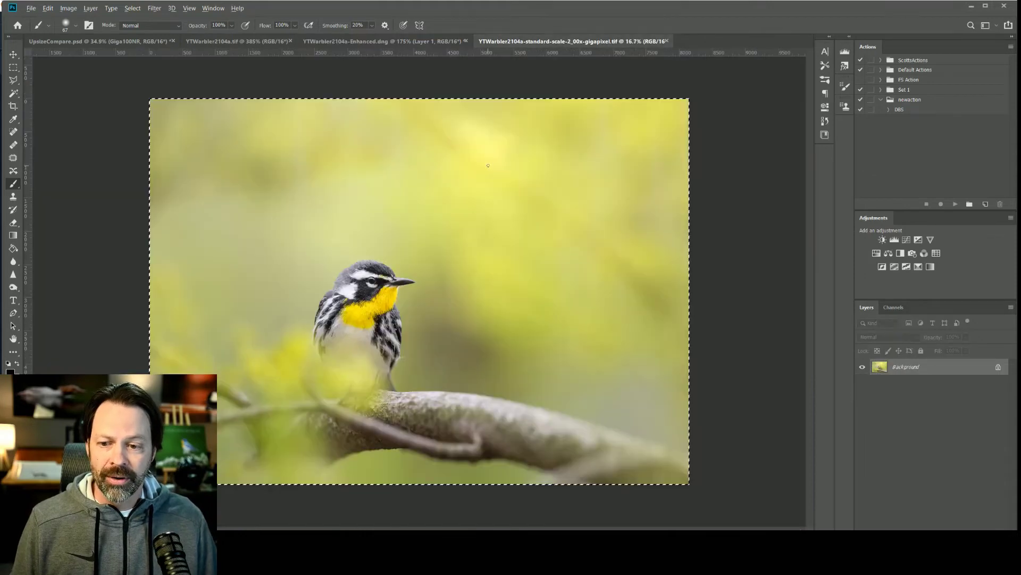
{"action": "scroll", "coordinate": [470, 164], "scroll_direction": "up", "scroll_amount": 1}
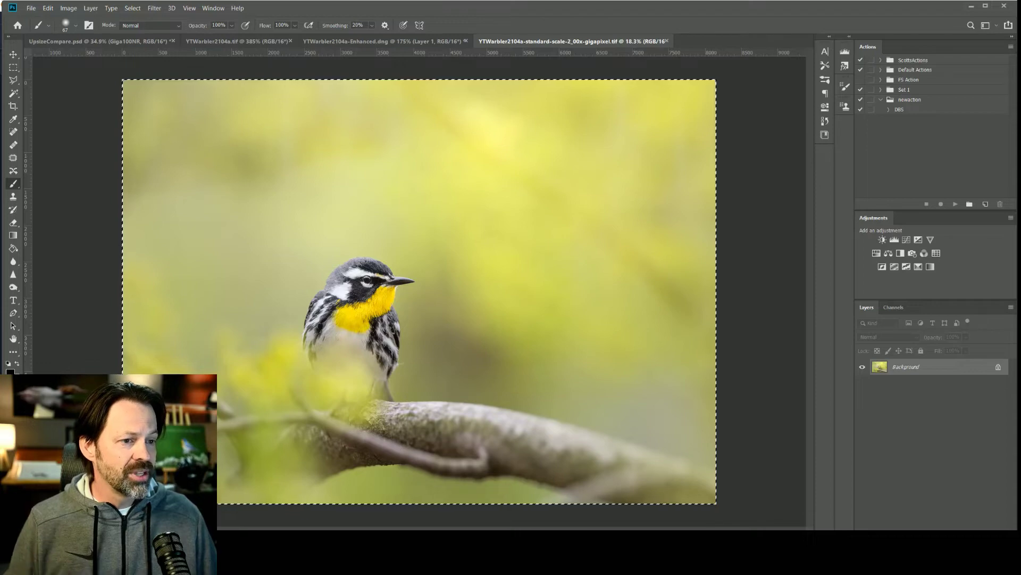
Step: Switch to UpsizeCompare.psd and check its pixel dimensions and resolution in Image Size, leaving them unchanged
{"action": "key", "text": "ctrl+Tab"}
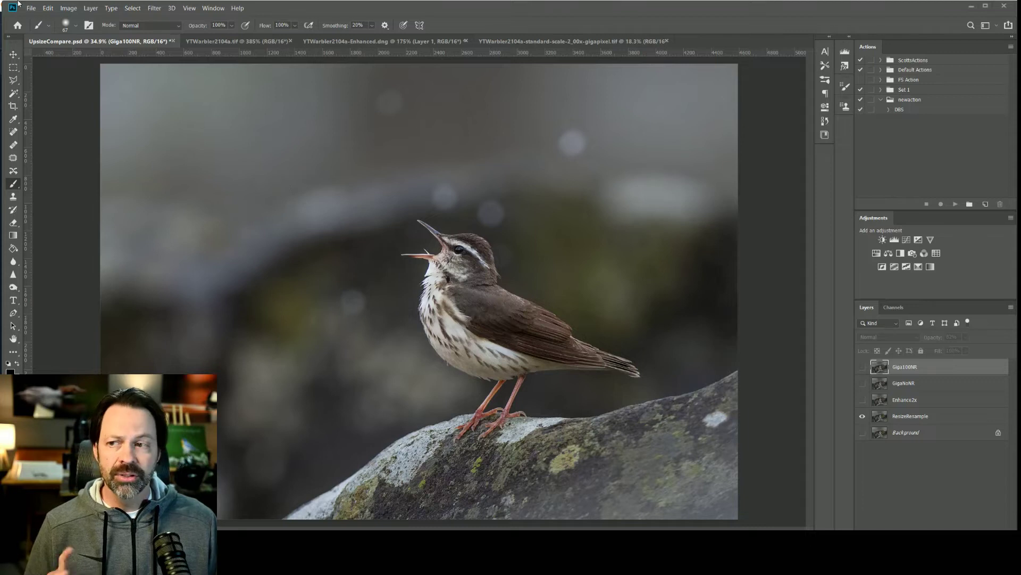
{"action": "left_click", "coordinate": [69, 8]}
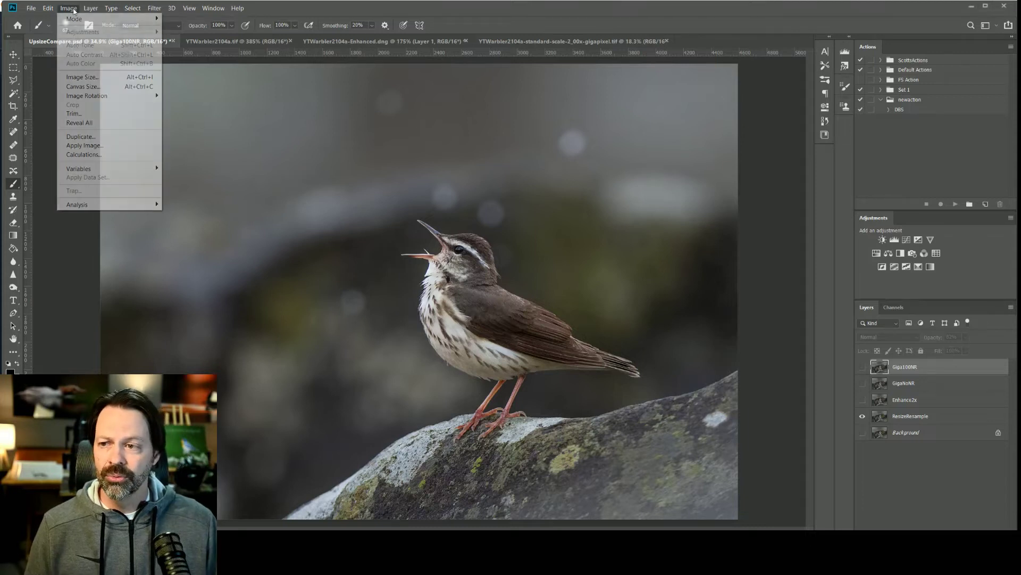
{"action": "left_click", "coordinate": [81, 78]}
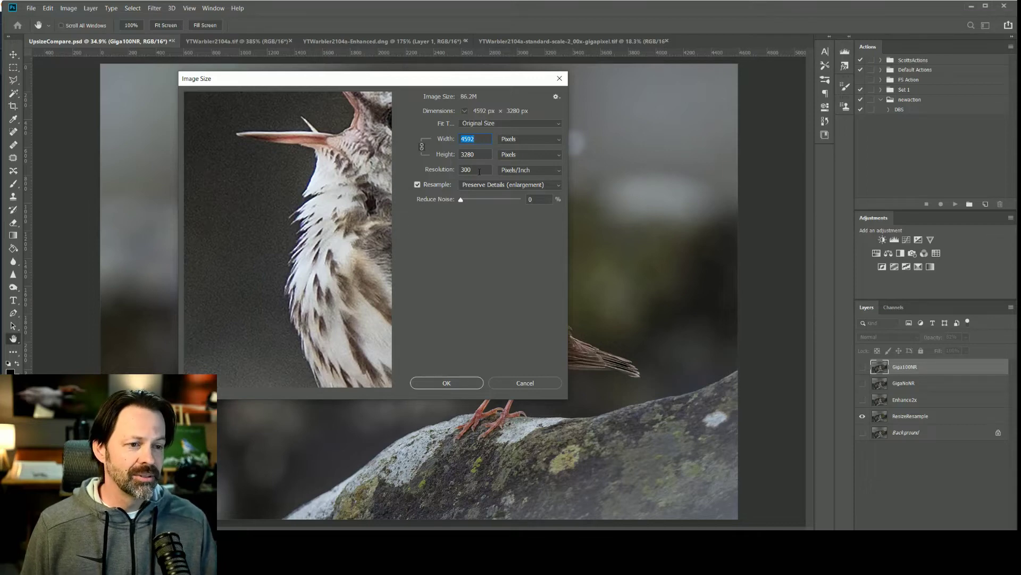
{"action": "left_click", "coordinate": [513, 381]}
{"action": "key", "text": "b"}
Step: Show the Enhance2x layer and compare it with ResizeResample on the singing bird's head and beak
{"action": "scroll", "coordinate": [441, 271], "scroll_direction": "up", "scroll_amount": 5}
{"action": "scroll", "coordinate": [444, 287], "scroll_direction": "up", "scroll_amount": 3}
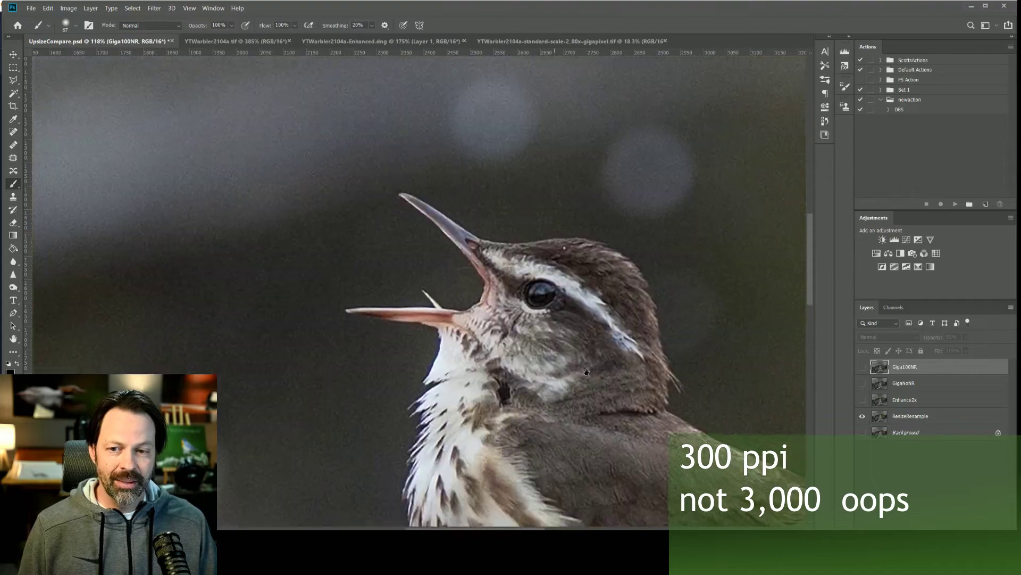
{"action": "scroll", "coordinate": [452, 311], "scroll_direction": "up", "scroll_amount": 2}
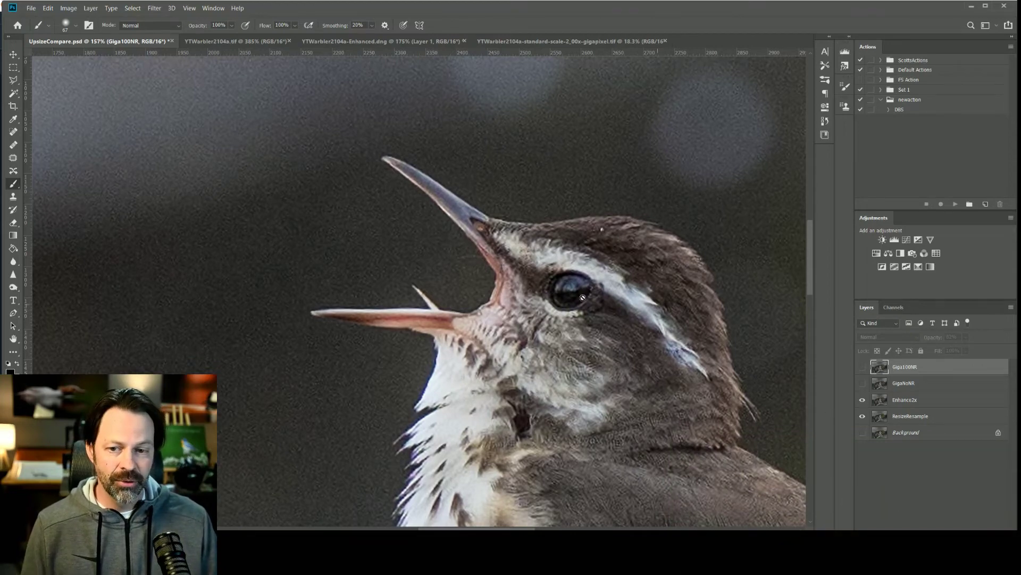
{"action": "scroll", "coordinate": [591, 309], "scroll_direction": "up", "scroll_amount": 2}
{"action": "scroll", "coordinate": [605, 329], "scroll_direction": "up", "scroll_amount": 2}
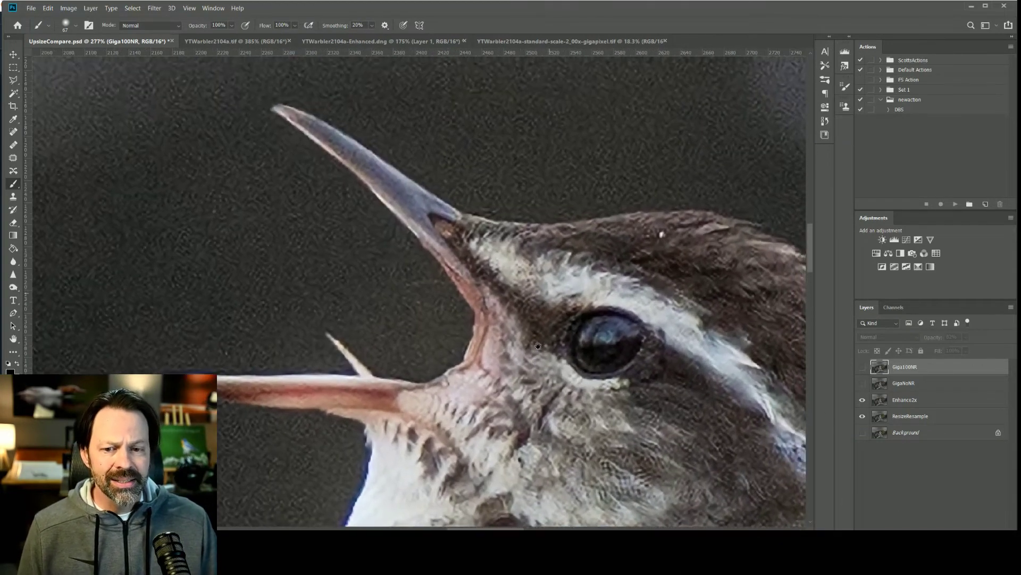
{"action": "left_click", "coordinate": [863, 400]}
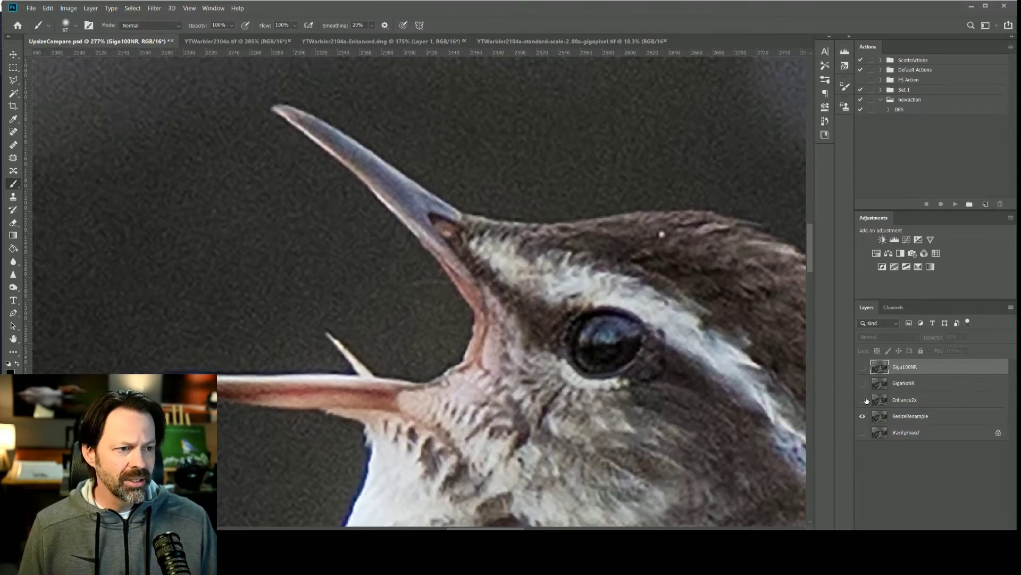
{"action": "left_click", "coordinate": [863, 400]}
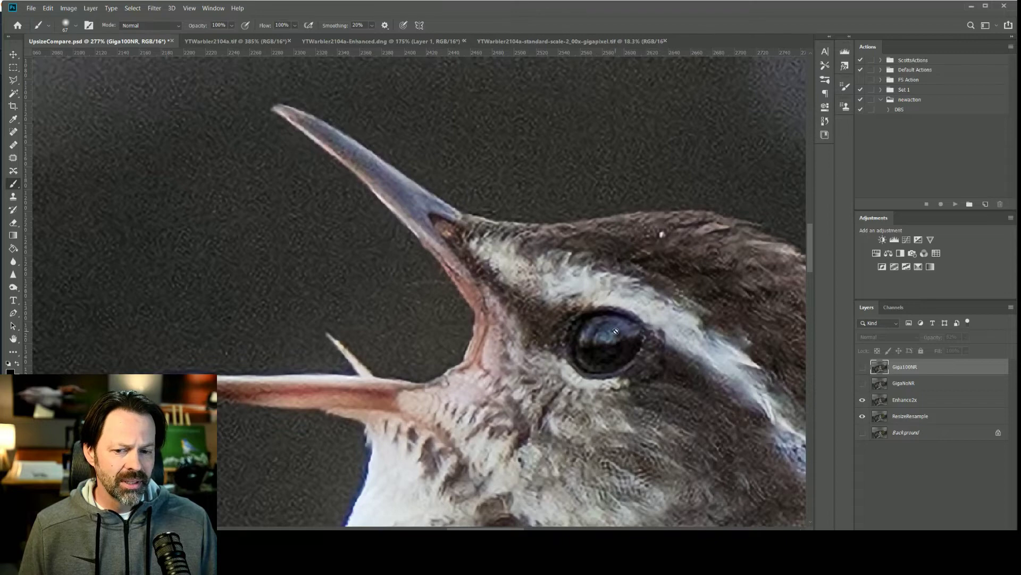
Step: Toggle the Enhance2x layer against ResizeResample close up on the bird's eye and brow stripe, leaving it hidden
{"action": "left_click_drag", "start_coordinate": [635, 352], "coordinate": [497, 305]}
{"action": "scroll", "coordinate": [504, 303], "scroll_direction": "up", "scroll_amount": 3}
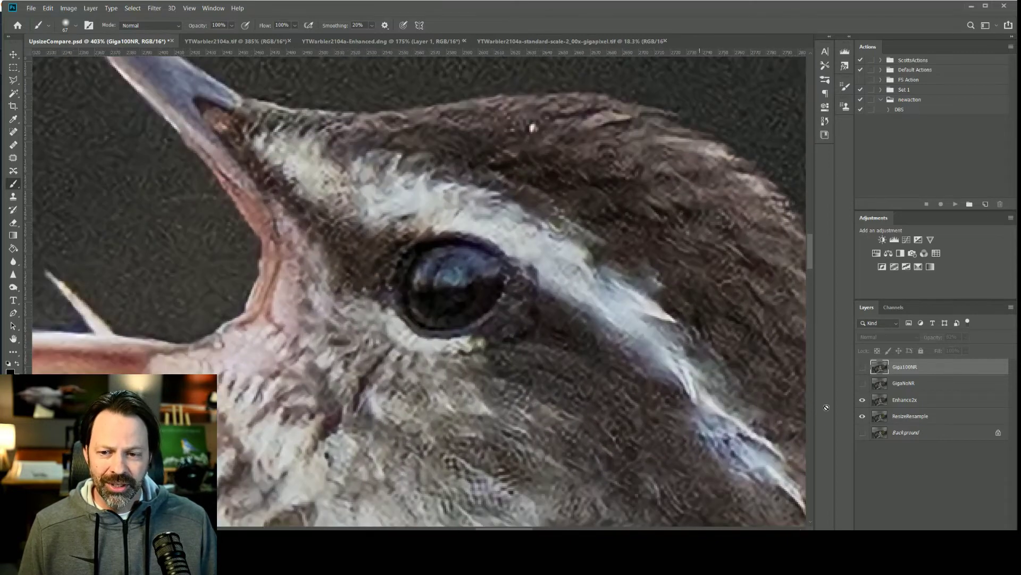
{"action": "left_click", "coordinate": [863, 400]}
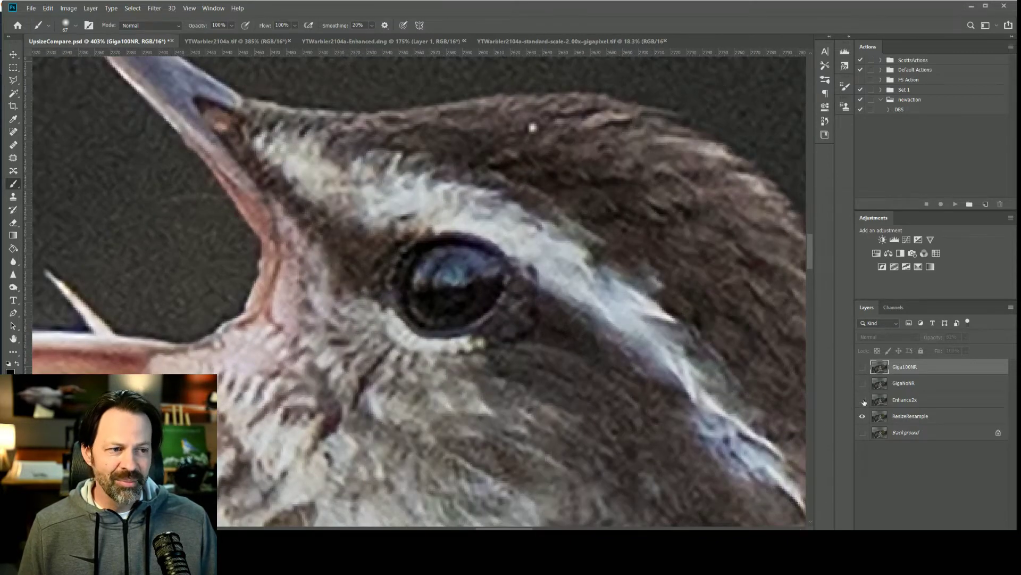
{"action": "left_click", "coordinate": [863, 400]}
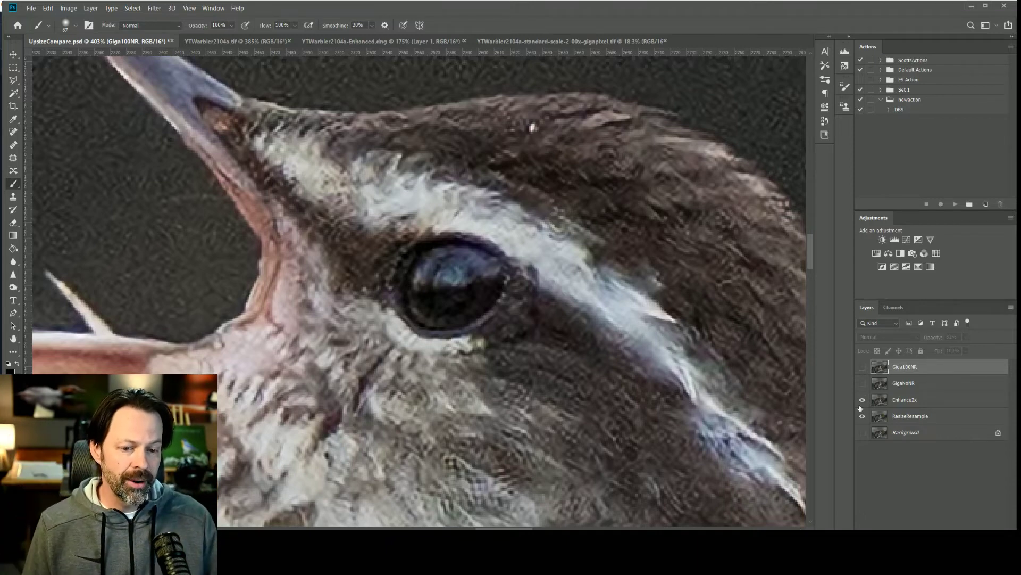
{"action": "left_click", "coordinate": [863, 402]}
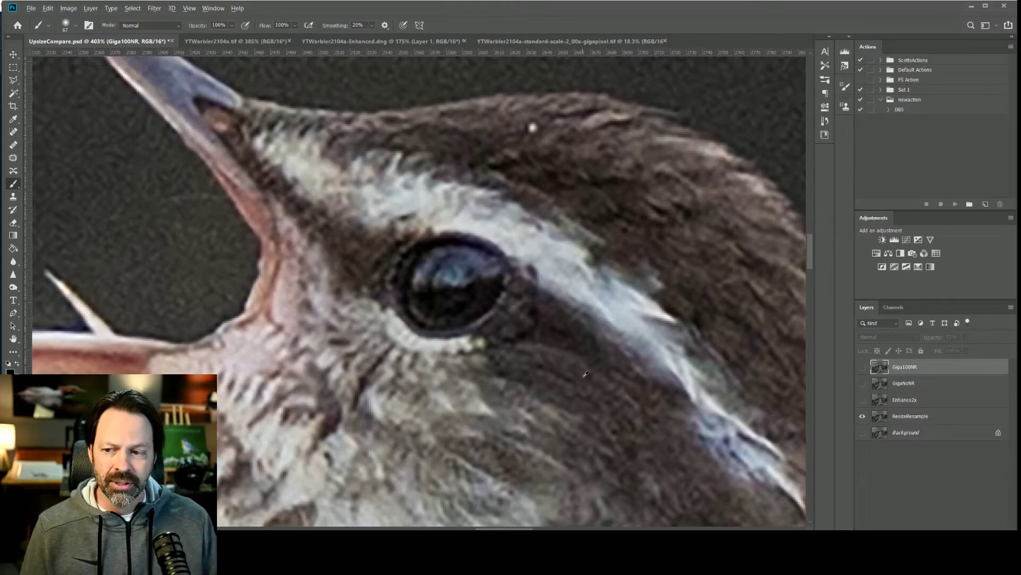
Step: Turn the Enhance2x layer back on and inspect the bird's eye and open beak up close
{"action": "scroll", "coordinate": [585, 374], "scroll_direction": "down", "scroll_amount": 3}
{"action": "scroll", "coordinate": [294, 325], "scroll_direction": "up", "scroll_amount": 2}
{"action": "scroll", "coordinate": [380, 322], "scroll_direction": "down", "scroll_amount": 2}
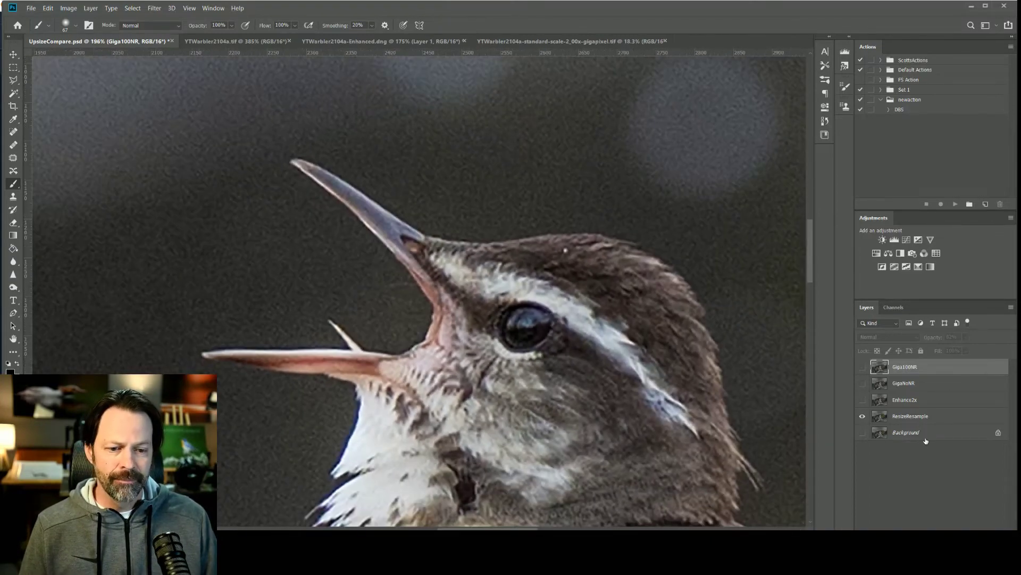
{"action": "left_click", "coordinate": [863, 400]}
{"action": "scroll", "coordinate": [484, 297], "scroll_direction": "up", "scroll_amount": 2}
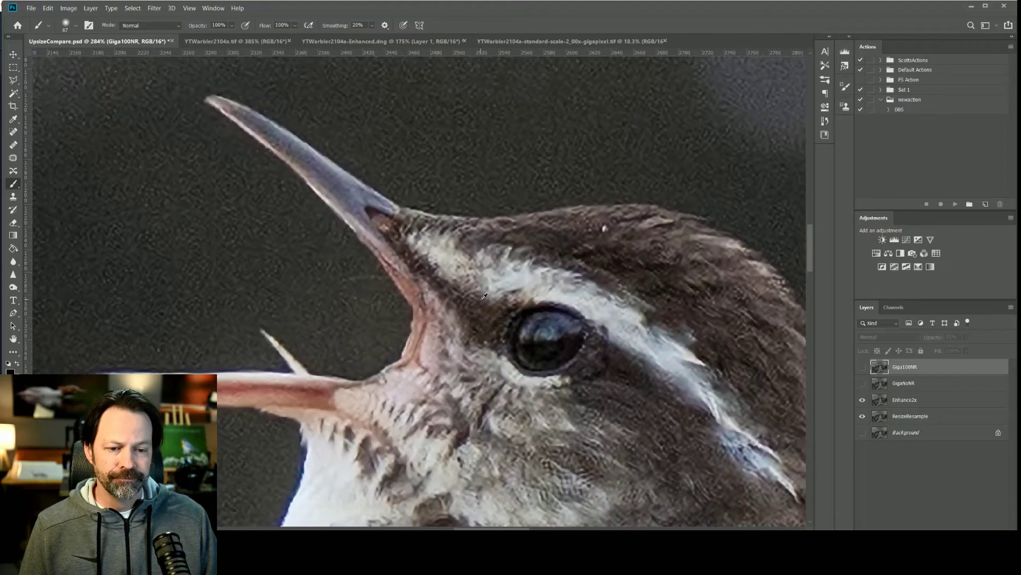
{"action": "scroll", "coordinate": [484, 296], "scroll_direction": "up", "scroll_amount": 2}
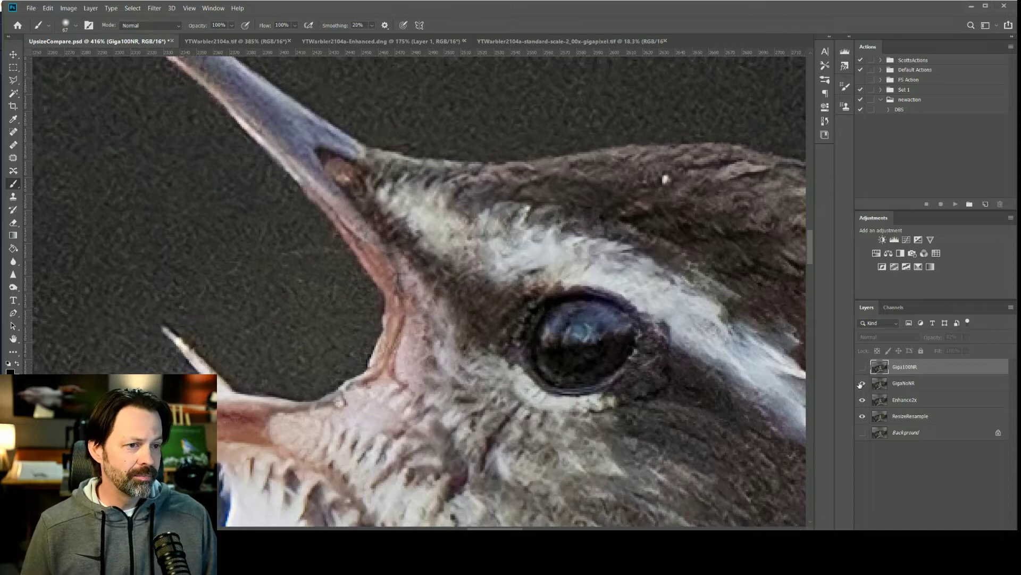
Step: Compare the GigaNoNR layer with Enhance2x around the eye and beak by switching it off and on, leaving it shown
{"action": "left_click", "coordinate": [862, 383]}
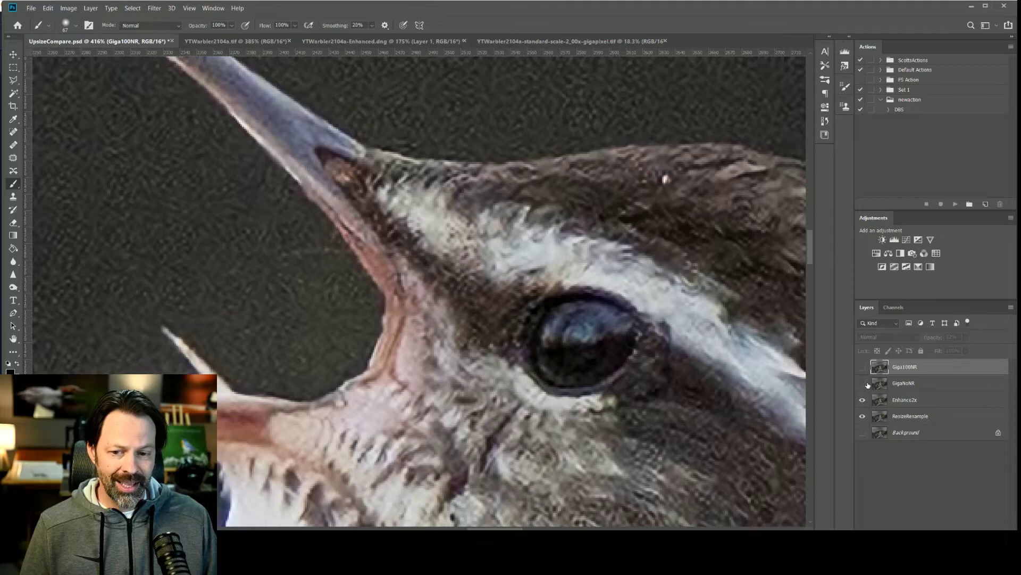
{"action": "left_click", "coordinate": [862, 383]}
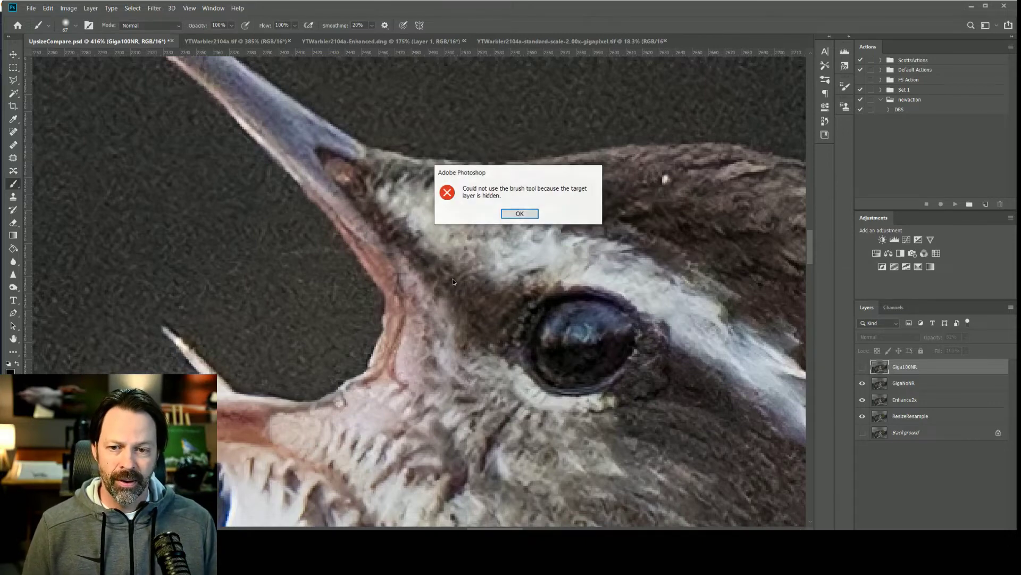
{"action": "left_click", "coordinate": [422, 225]}
{"action": "left_click", "coordinate": [519, 217]}
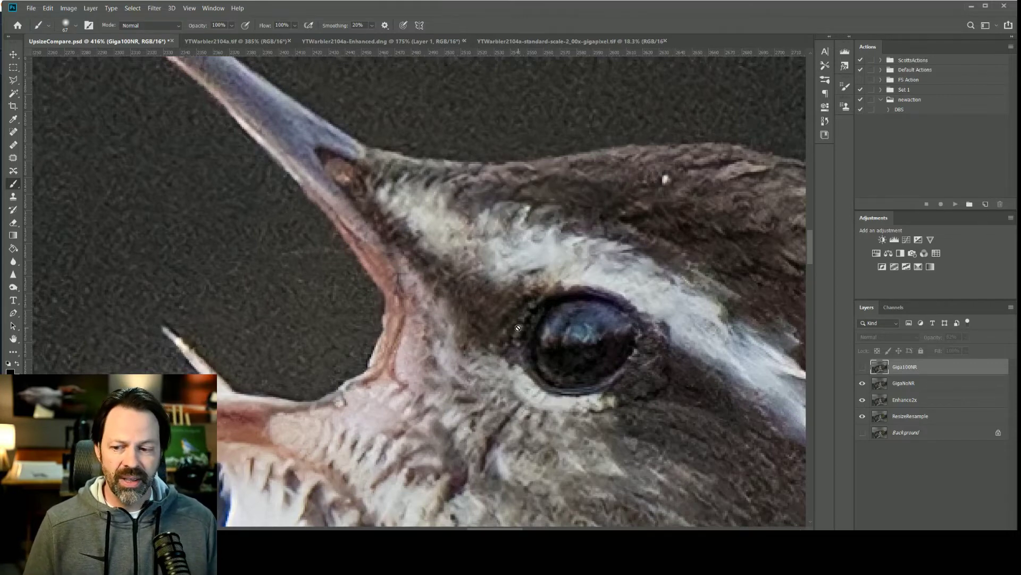
Step: Show the Giga100NR layer, set its opacity to 100%, and inspect the bird's head and beak
{"action": "left_click", "coordinate": [863, 367]}
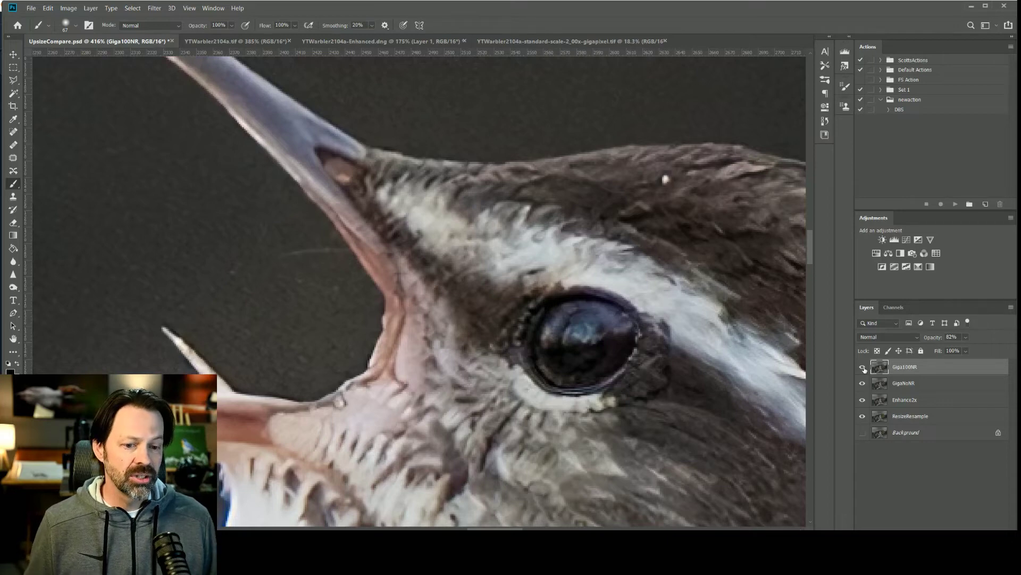
{"action": "left_click", "coordinate": [966, 337]}
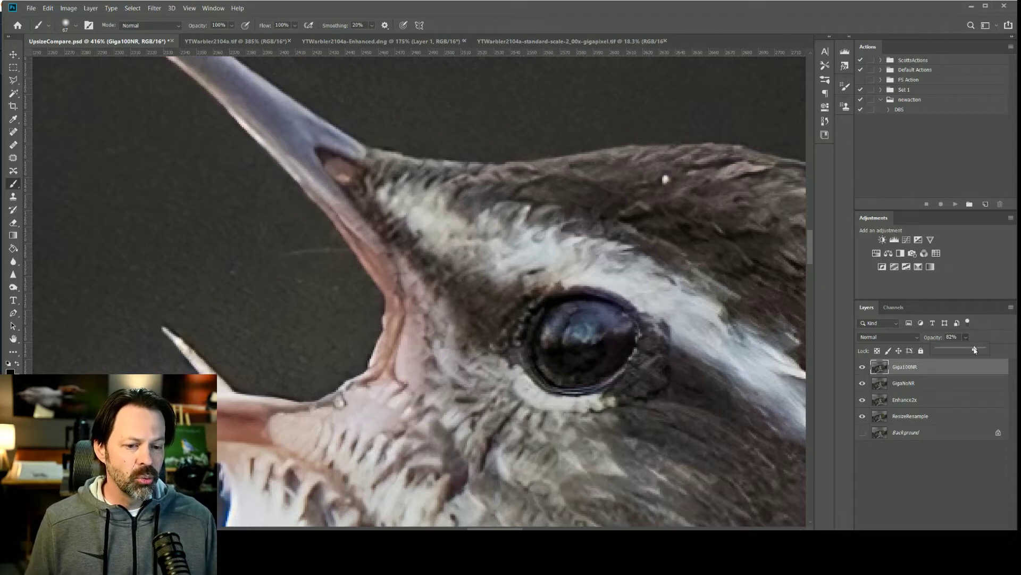
{"action": "left_click_drag", "start_coordinate": [975, 349], "coordinate": [984, 348]}
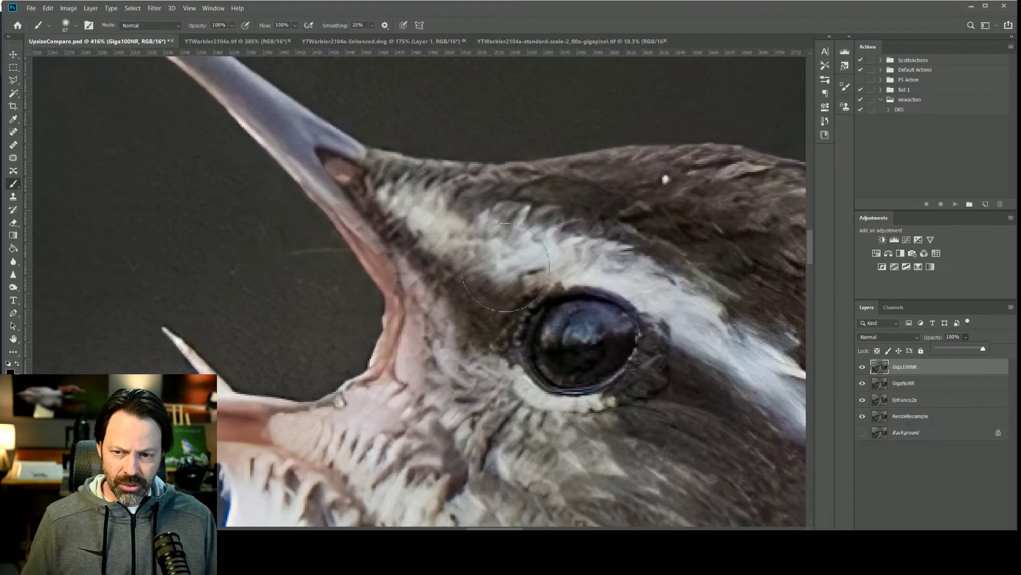
{"action": "mouse_move", "coordinate": [509, 280]}
{"action": "left_mouse_down"}
{"action": "mouse_move", "coordinate": [430, 460]}
{"action": "mouse_move", "coordinate": [426, 506]}
{"action": "mouse_move", "coordinate": [528, 203]}
{"action": "left_mouse_up"}
{"action": "scroll", "coordinate": [548, 273], "scroll_direction": "down", "scroll_amount": 5}
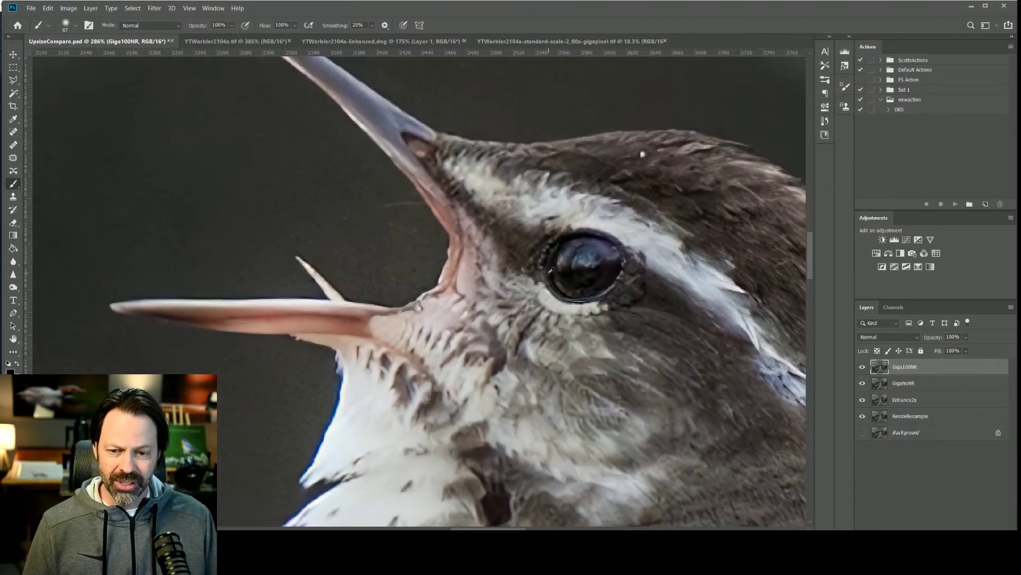
Step: Lower the Giga100NR layer's opacity to 79%, checking the noise around the bird's eye and upper beak
{"action": "scroll", "coordinate": [556, 280], "scroll_direction": "up", "scroll_amount": 5}
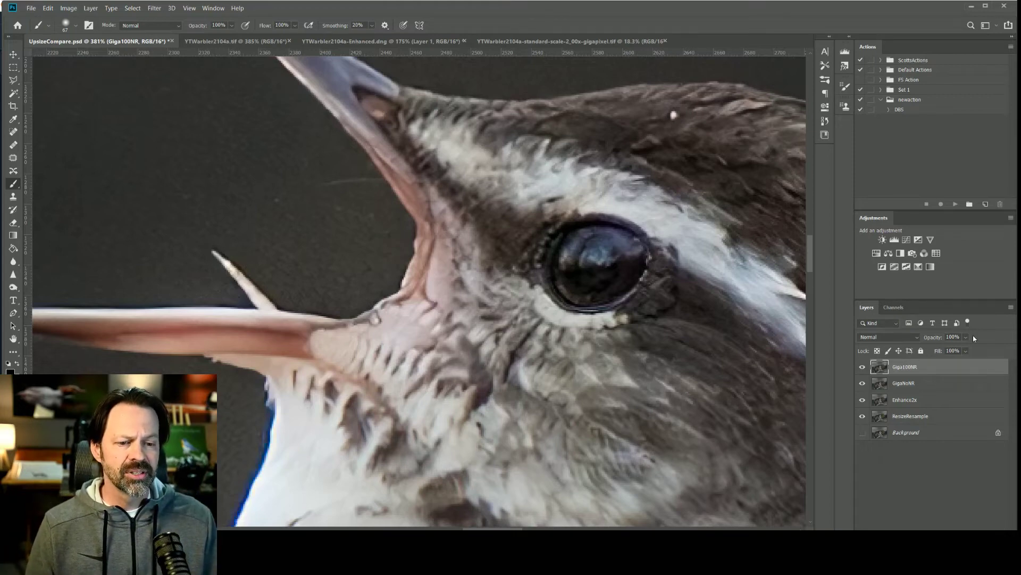
{"action": "mouse_move", "coordinate": [976, 349]}
{"action": "left_mouse_down"}
{"action": "mouse_move", "coordinate": [953, 344]}
{"action": "mouse_move", "coordinate": [965, 337]}
{"action": "left_mouse_up"}
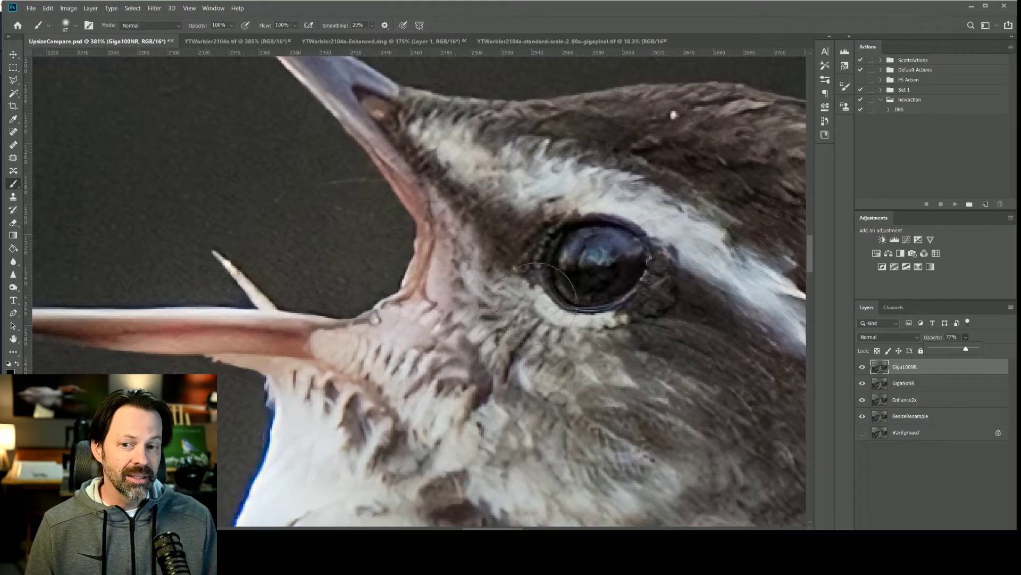
{"action": "left_click_drag", "start_coordinate": [516, 294], "coordinate": [527, 480]}
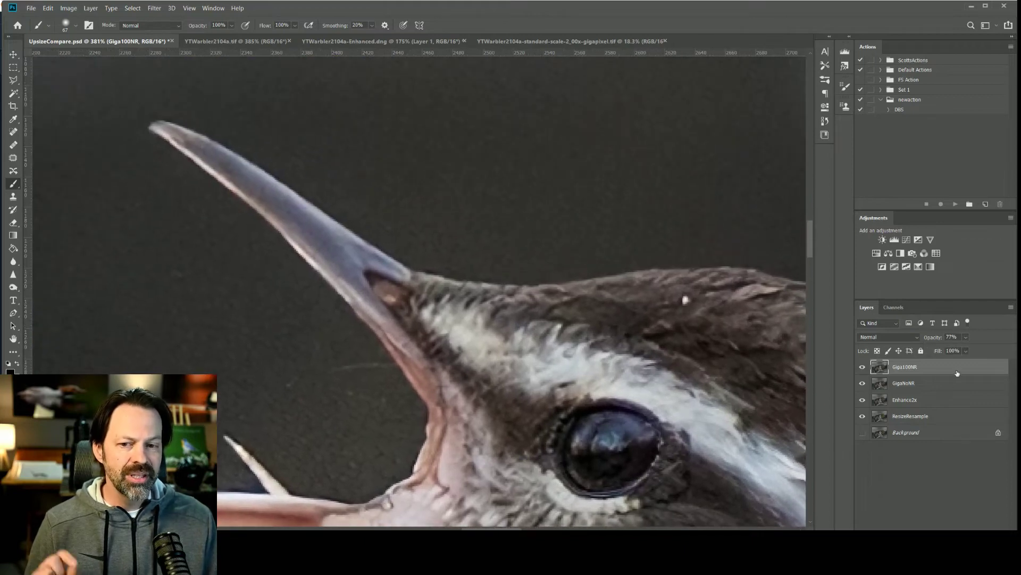
{"action": "left_click", "coordinate": [967, 338]}
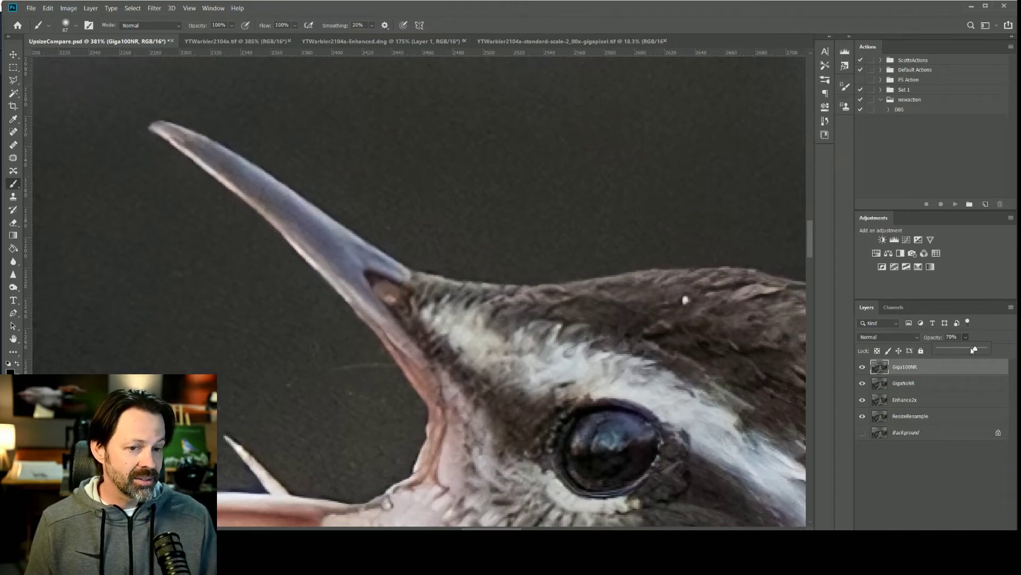
Step: Compare the bird's head with the Giga100NR layer hidden and shown, leave it shown, and review the result at lower magnification
{"action": "scroll", "coordinate": [692, 373], "scroll_direction": "down", "scroll_amount": 3}
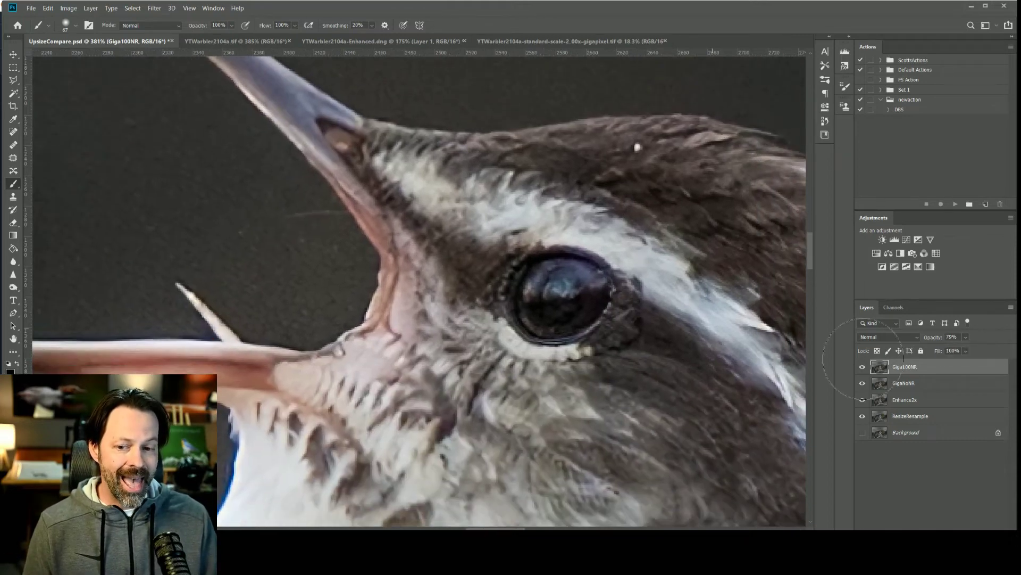
{"action": "left_click", "coordinate": [862, 367]}
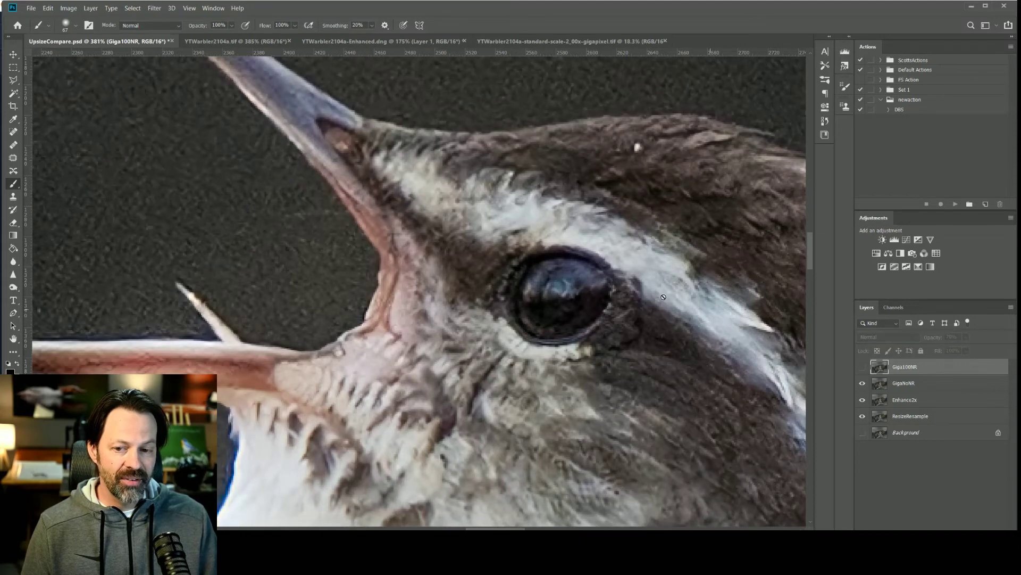
{"action": "left_click", "coordinate": [863, 367]}
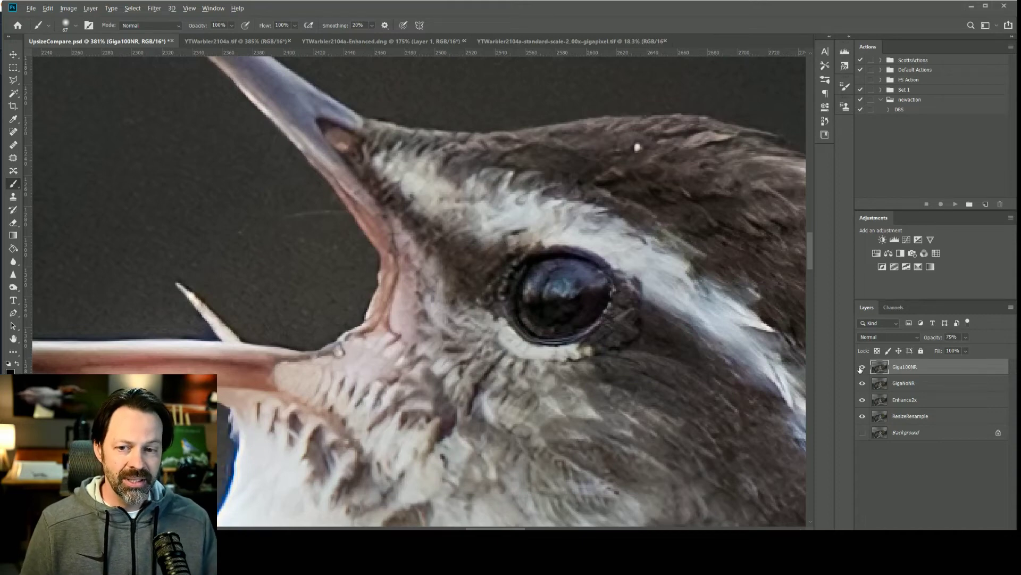
{"action": "scroll", "coordinate": [721, 355], "scroll_direction": "down", "scroll_amount": 4}
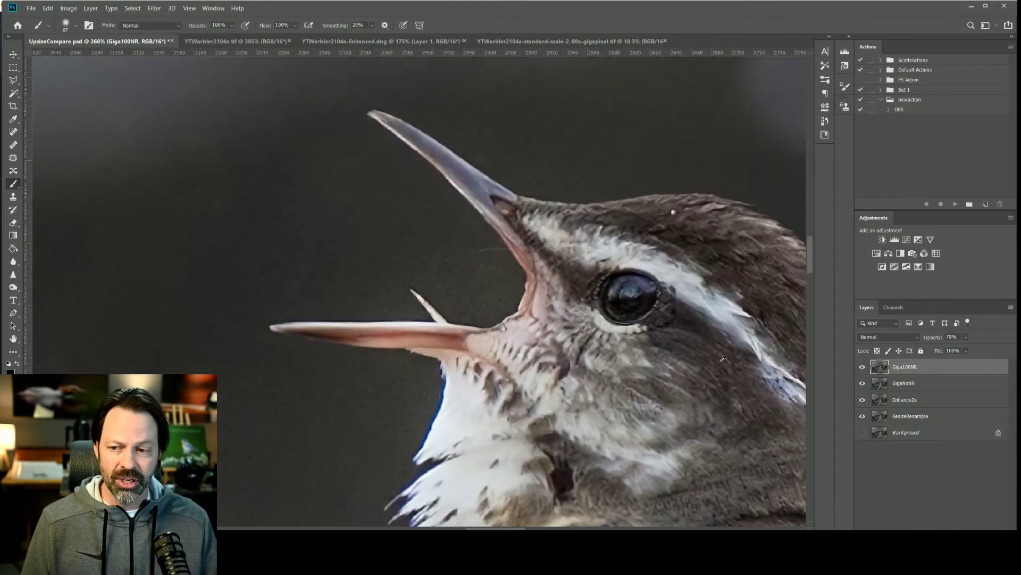
{"action": "scroll", "coordinate": [722, 355], "scroll_direction": "down", "scroll_amount": 3}
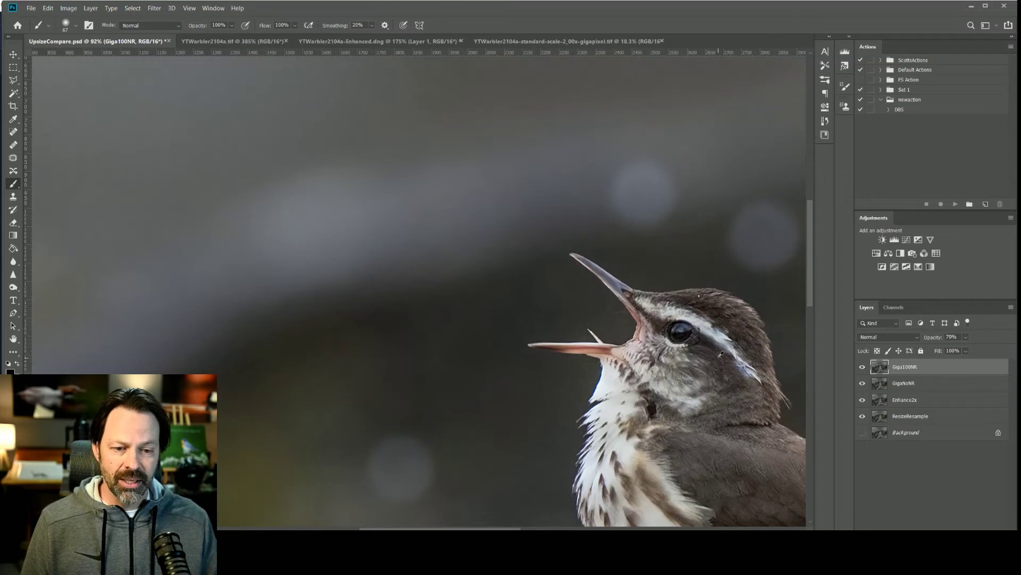
{"action": "scroll", "coordinate": [722, 355], "scroll_direction": "up", "scroll_amount": 2}
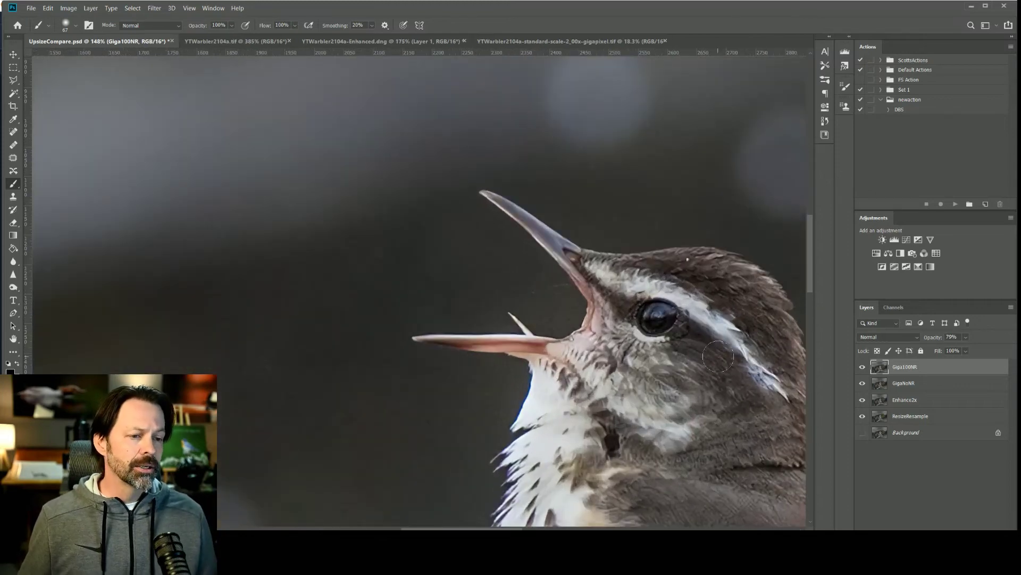